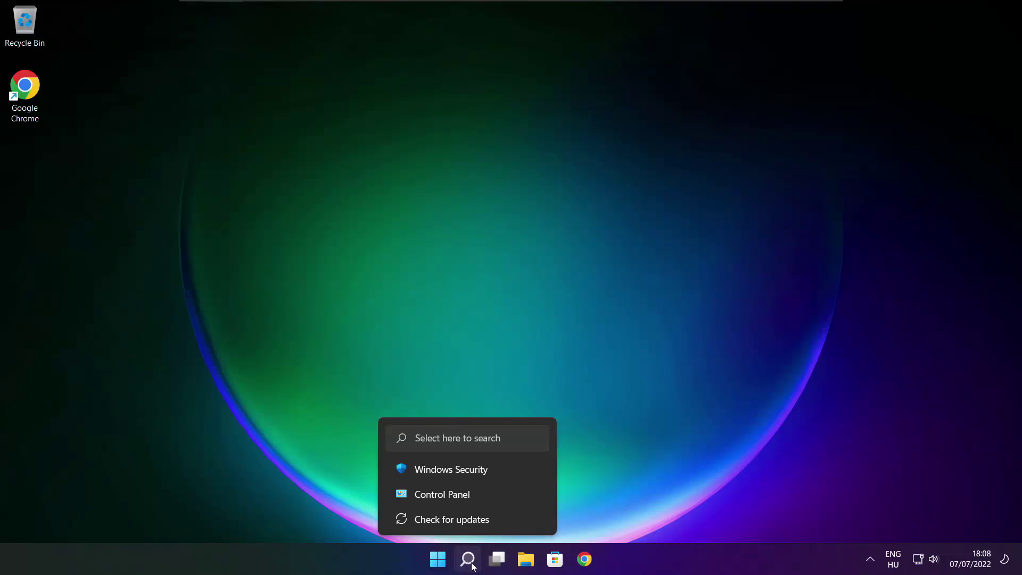
Search Windows for 'device manager' to find the Device Manager app.
left_click(472, 565)
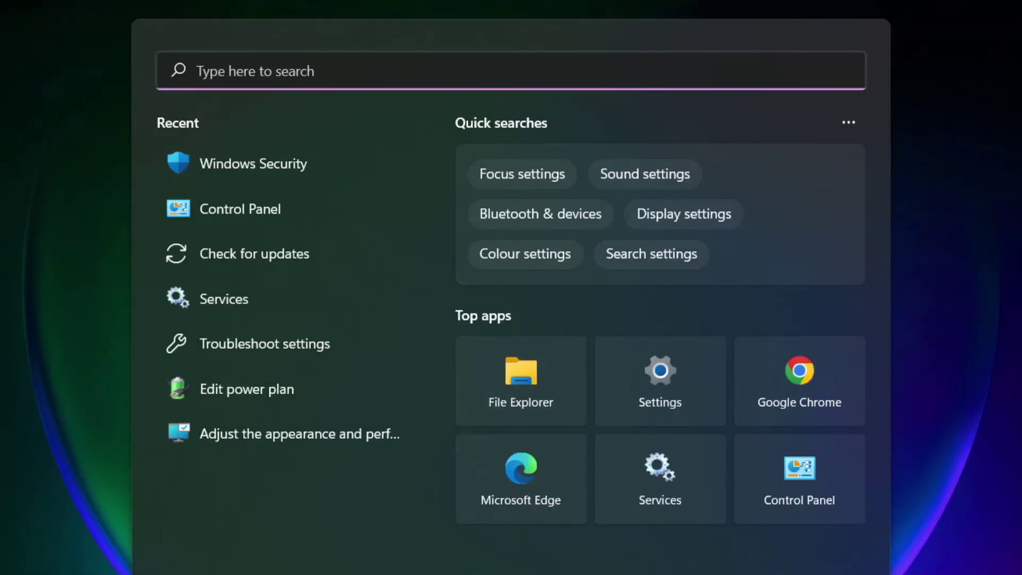
type("dev")
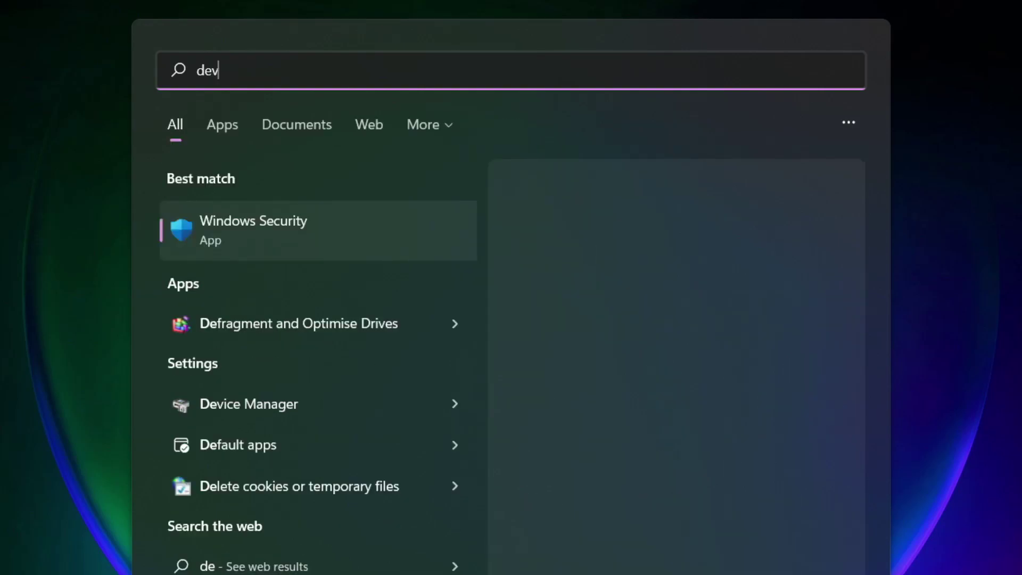
type("ice manag")
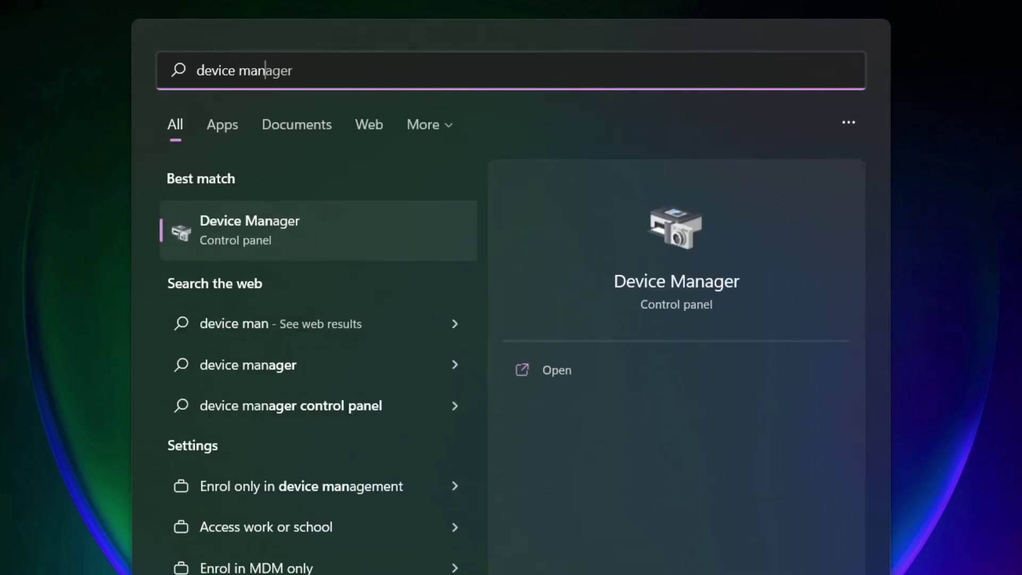
type("er")
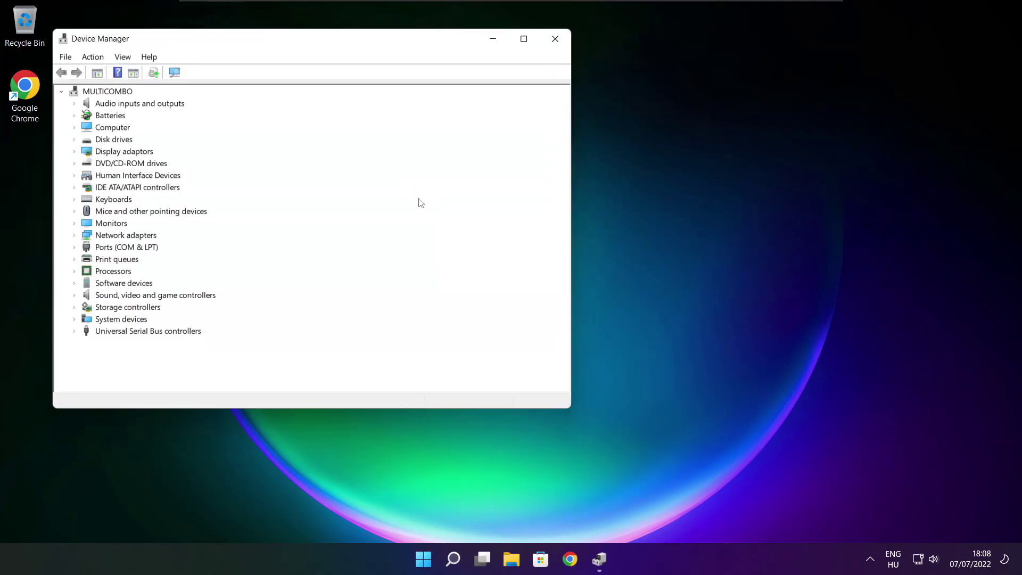
Auto-search for a newer VMware SVGA 3D display driver; the best one is already installed.
left_click(524, 40)
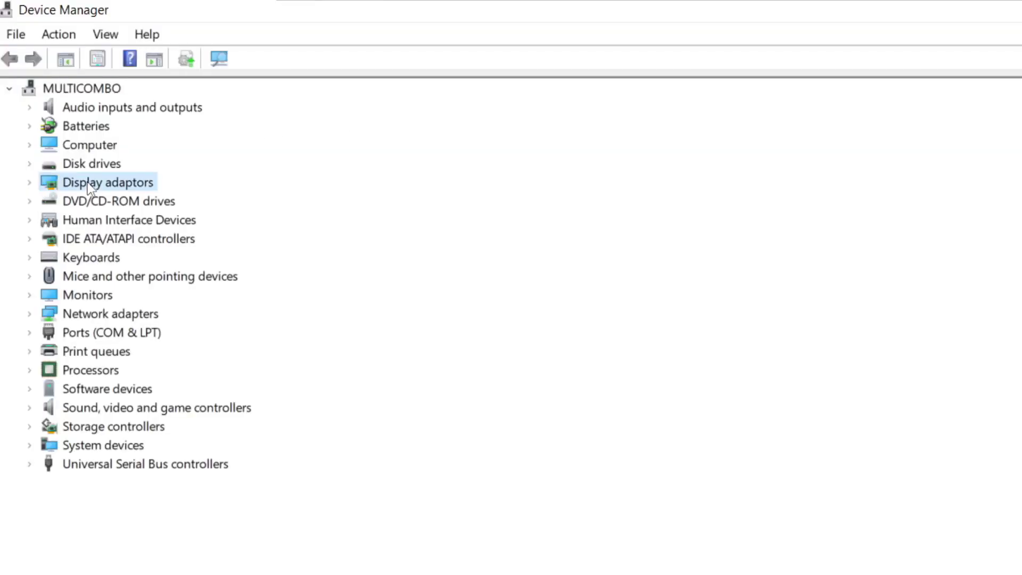
left_click(30, 184)
left_click(160, 203)
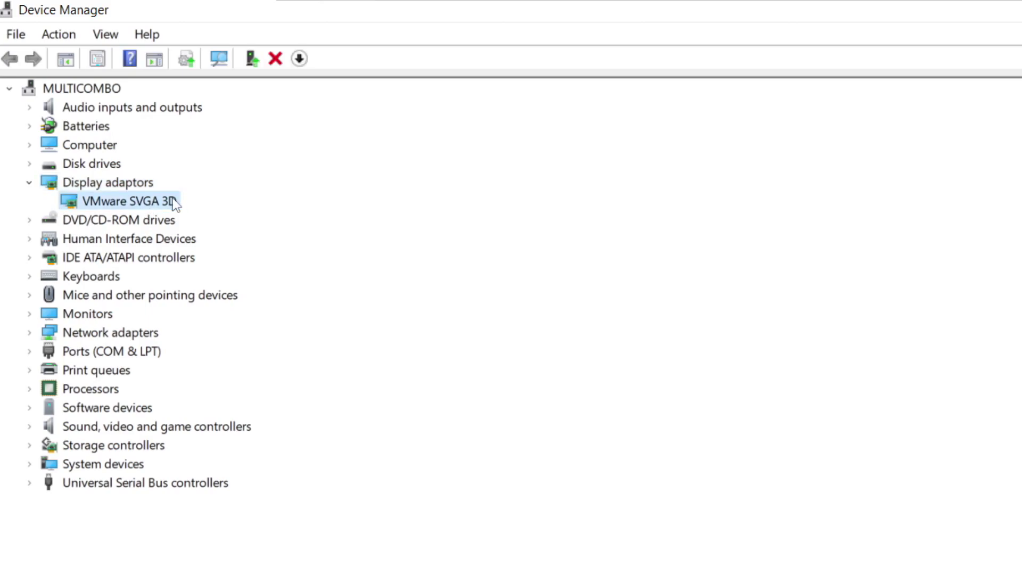
right_click(112, 204)
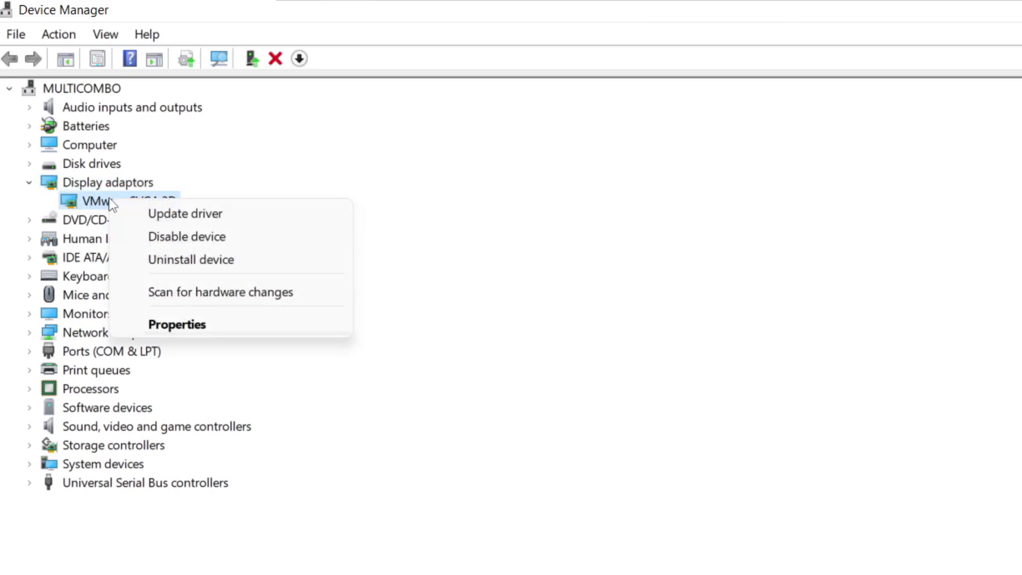
left_click(229, 214)
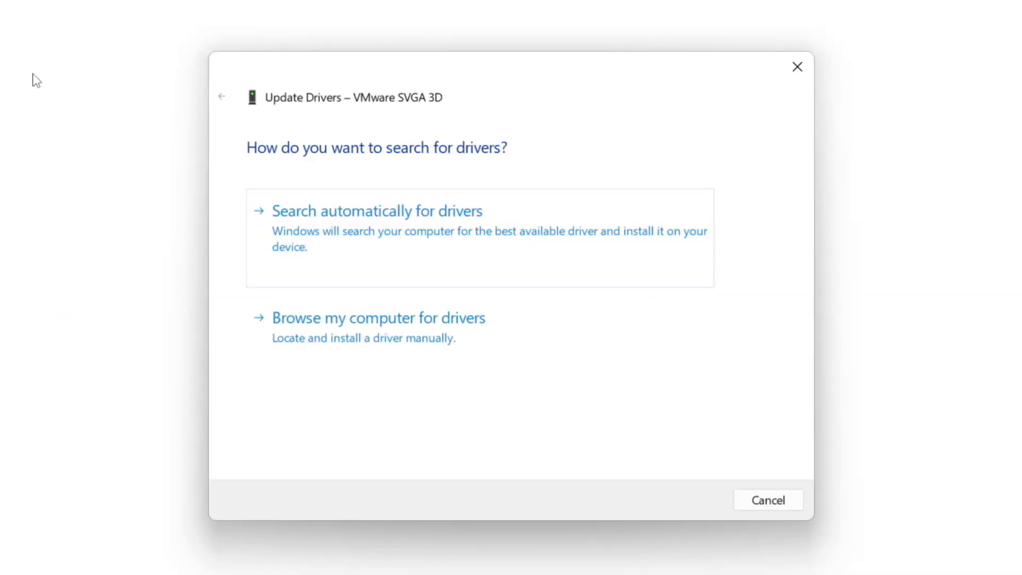
left_click(449, 241)
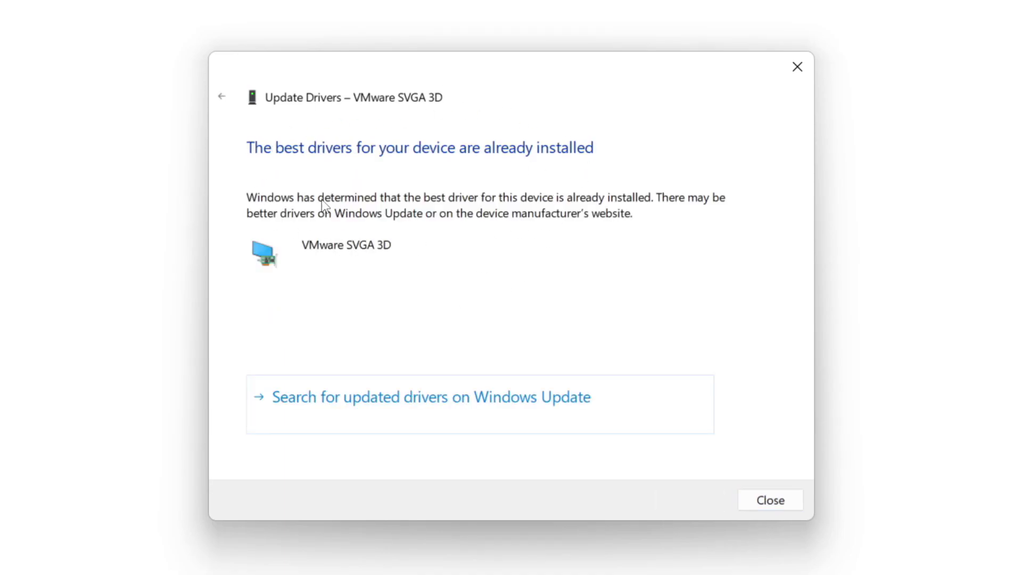
left_click(770, 503)
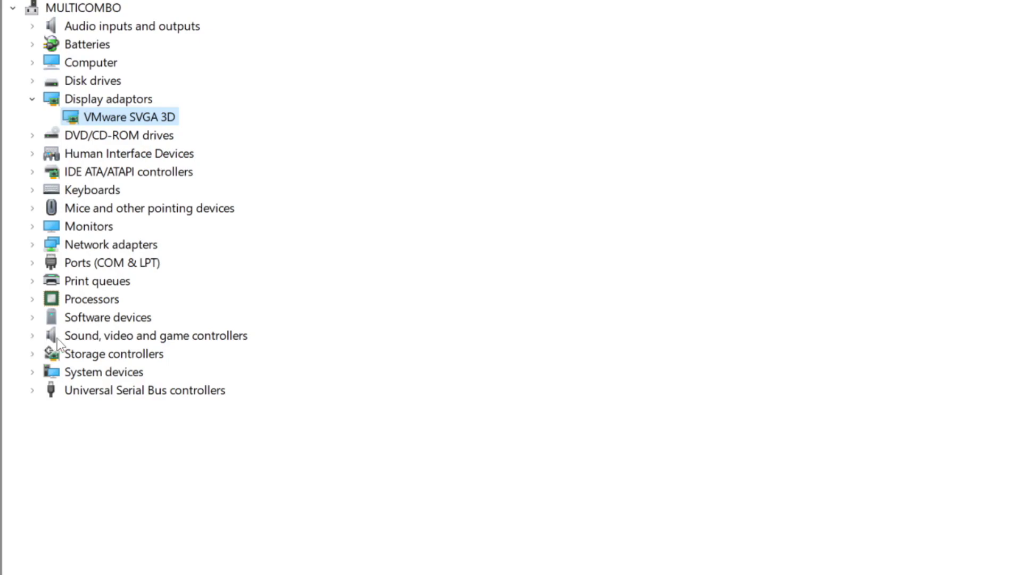
Auto-search for a newer High Definition Audio Device driver; the best one is already installed.
left_click(57, 337)
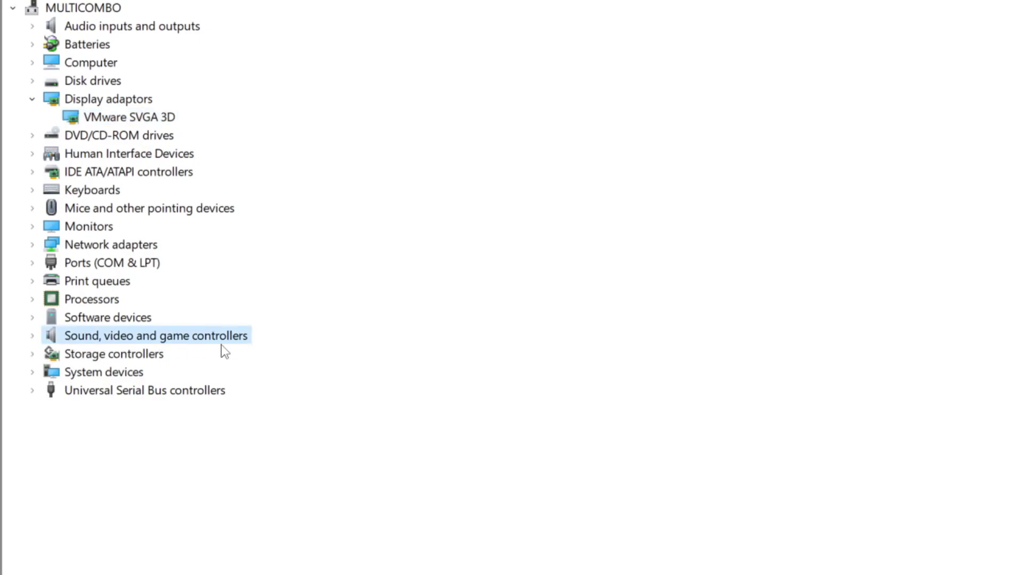
left_click(33, 336)
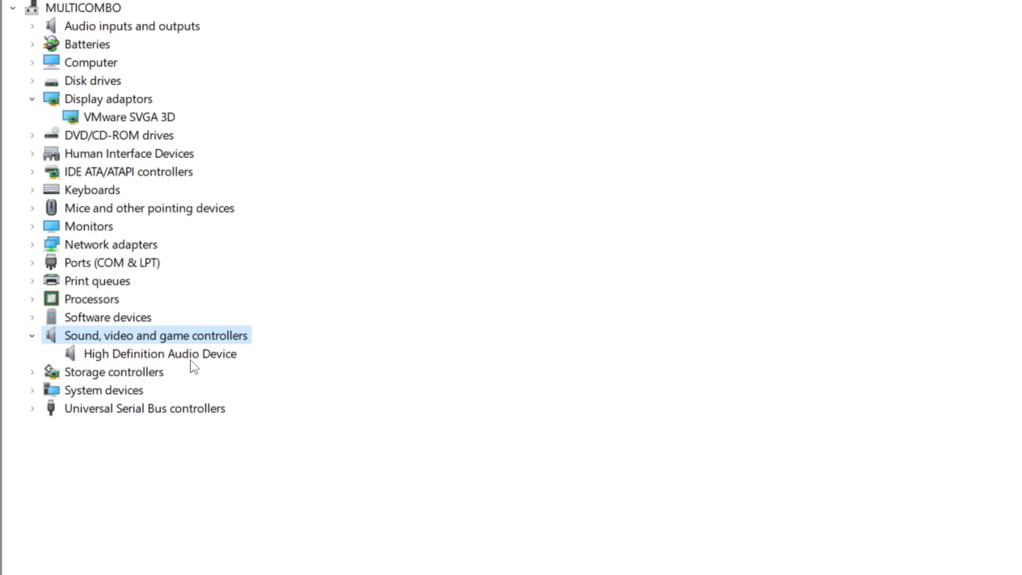
left_click(235, 356)
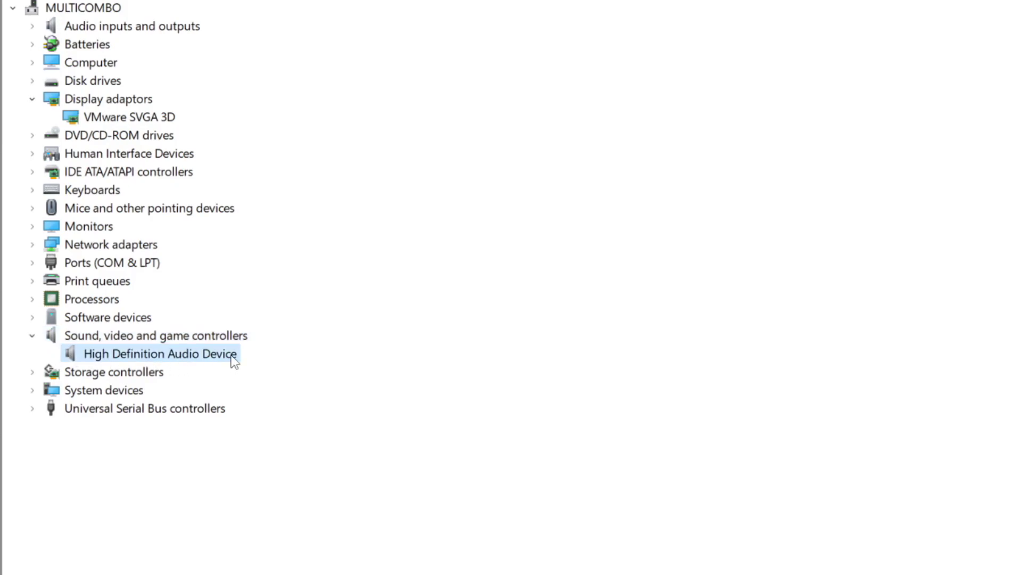
right_click(151, 360)
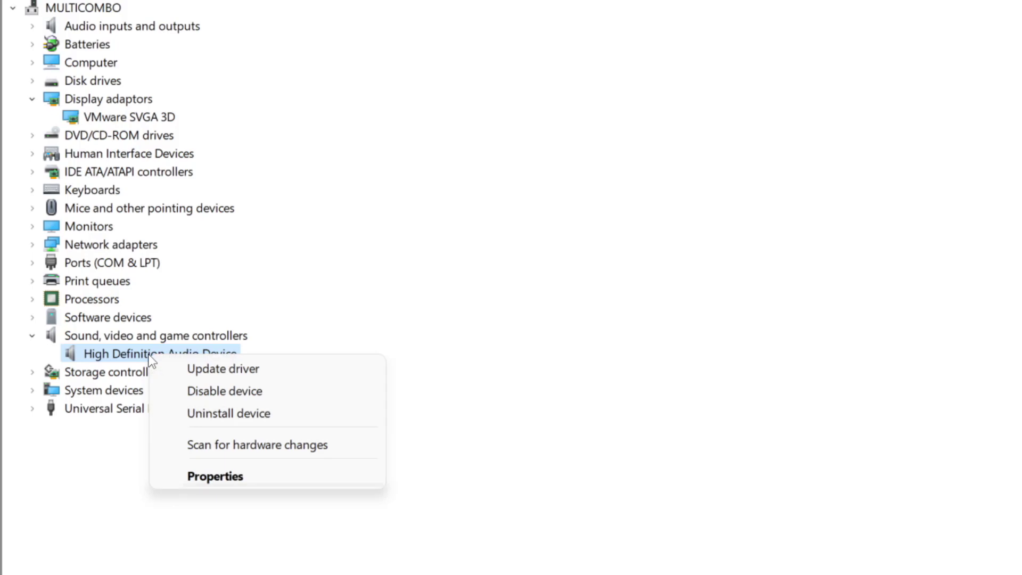
left_click(303, 376)
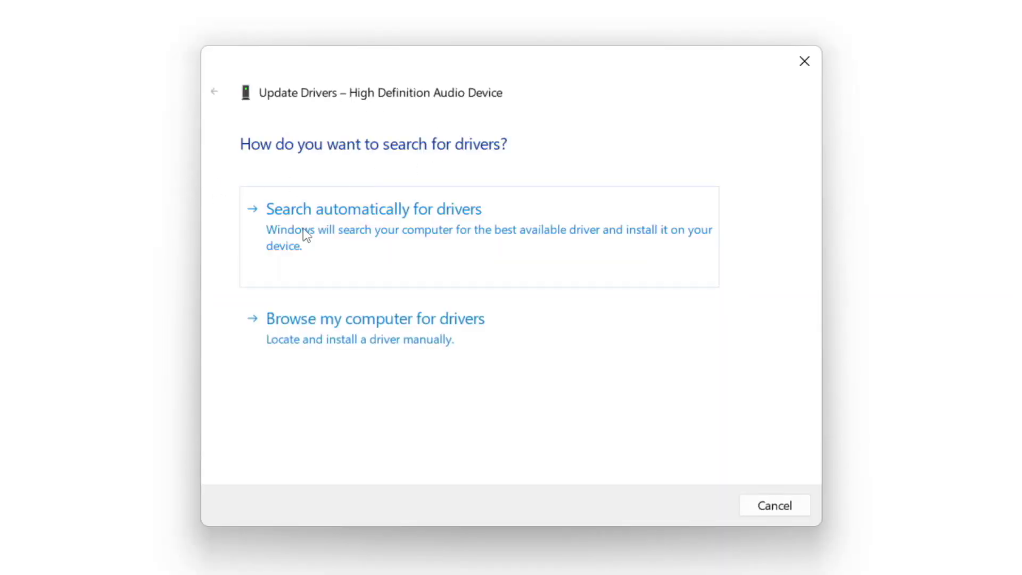
left_click(407, 229)
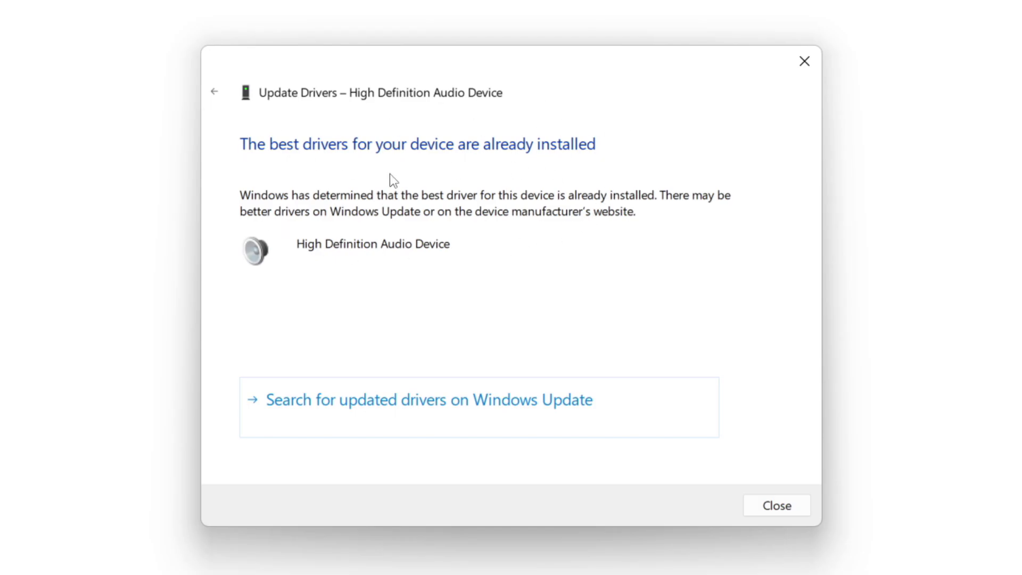
left_click(778, 506)
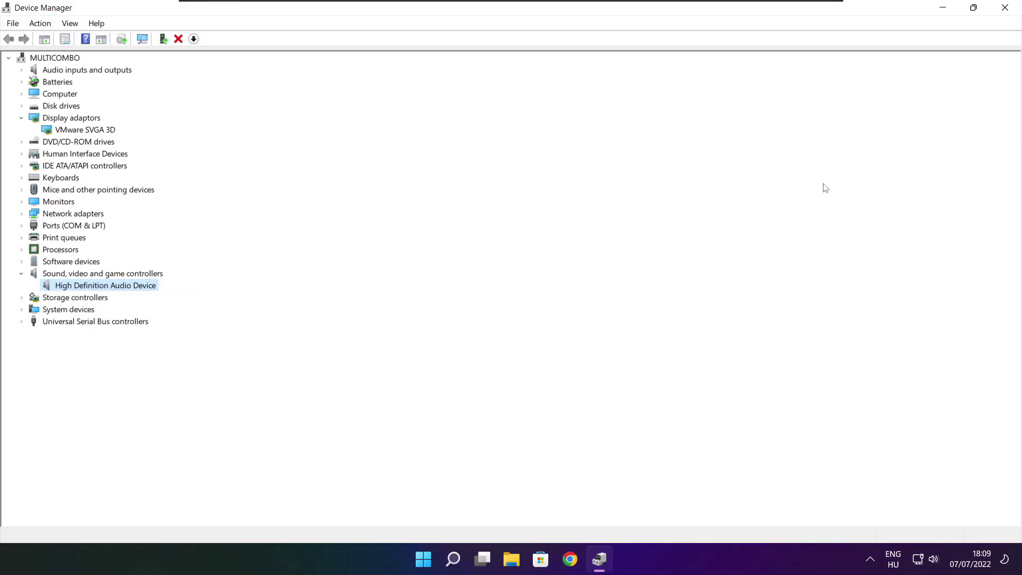
Close Device Manager and bring up NOT WORKING GAME's context menu in the Steam library.
left_click(1006, 9)
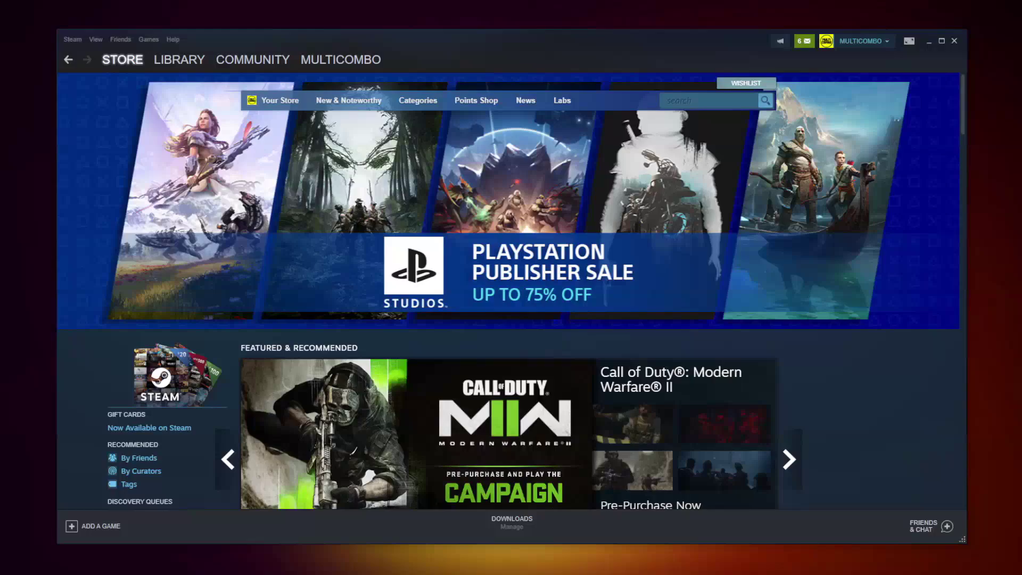
mouse_move(185, 61)
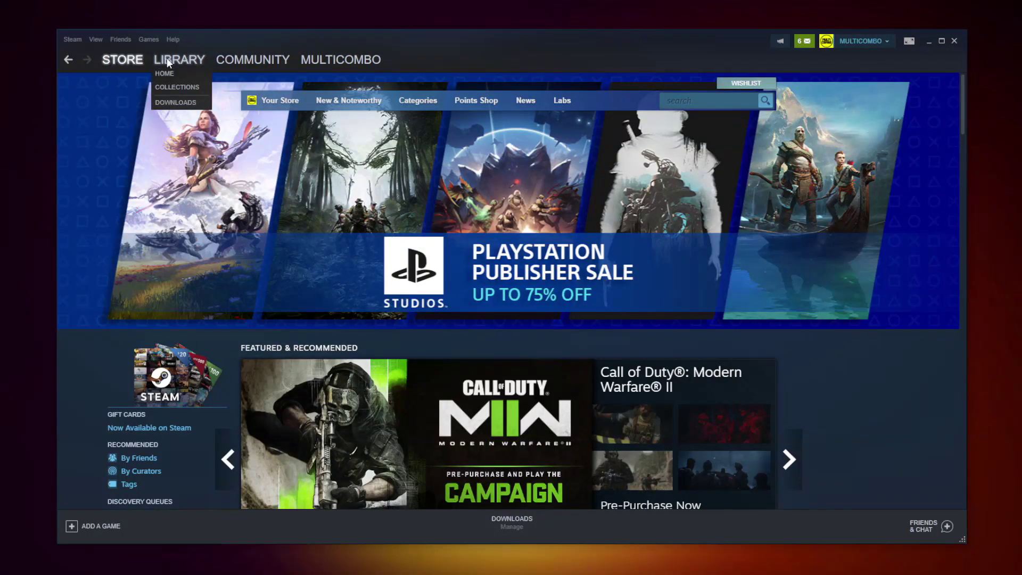
left_click(176, 60)
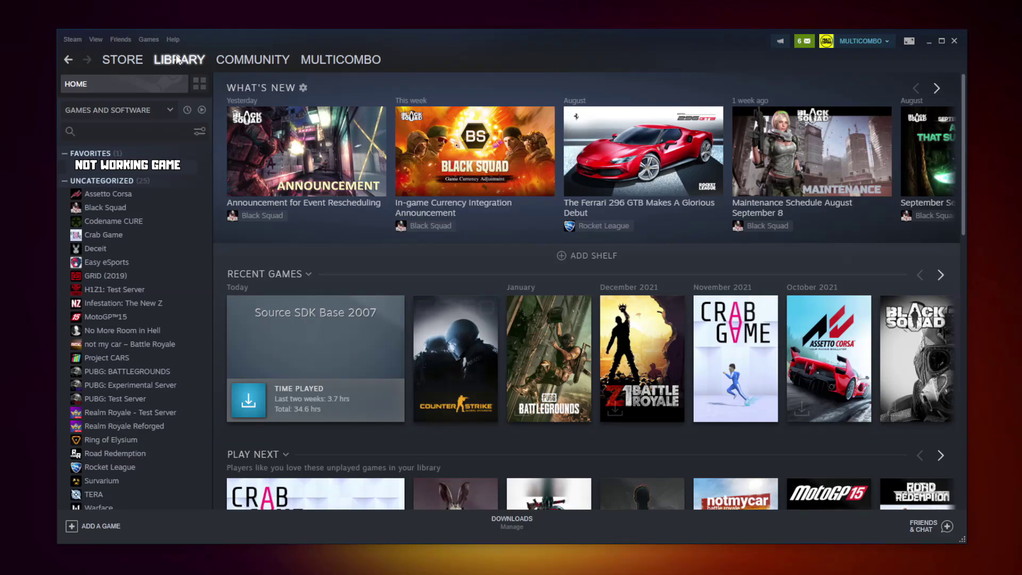
right_click(200, 173)
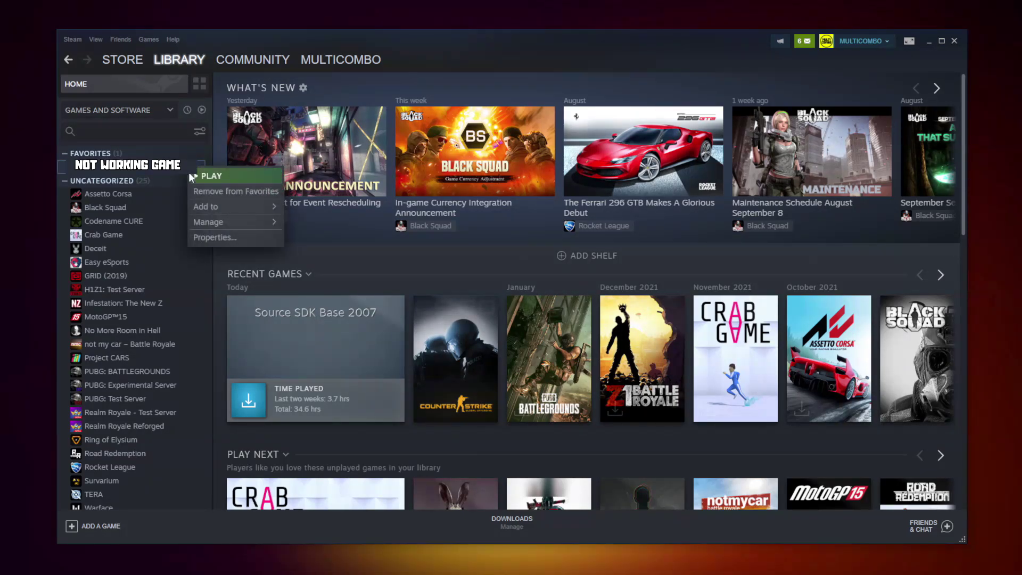
Disable NOT WORKING GAME's in-game Steam Overlay and verify its files, all 3367 valid.
left_click(228, 236)
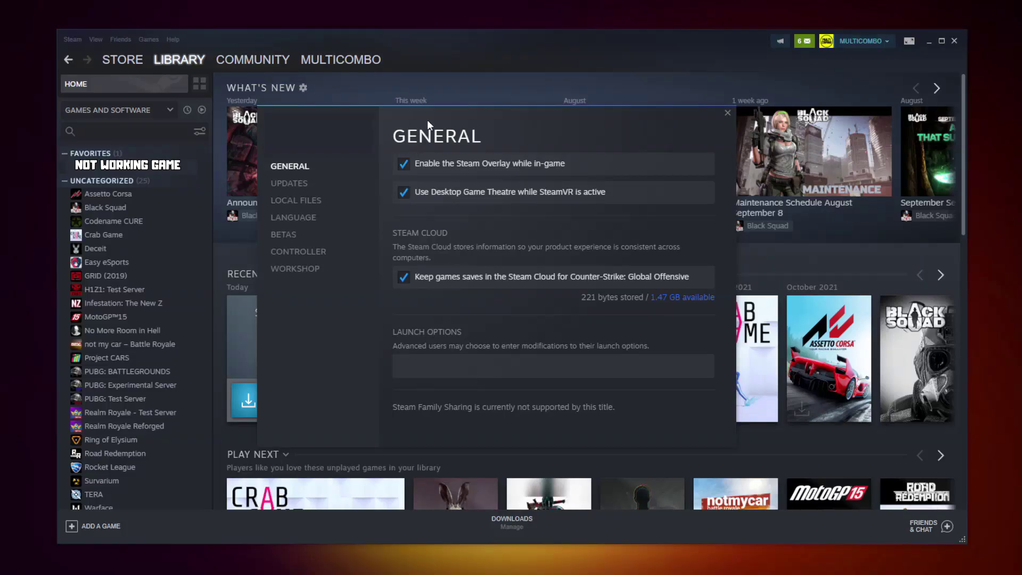
left_click(403, 162)
left_click(300, 203)
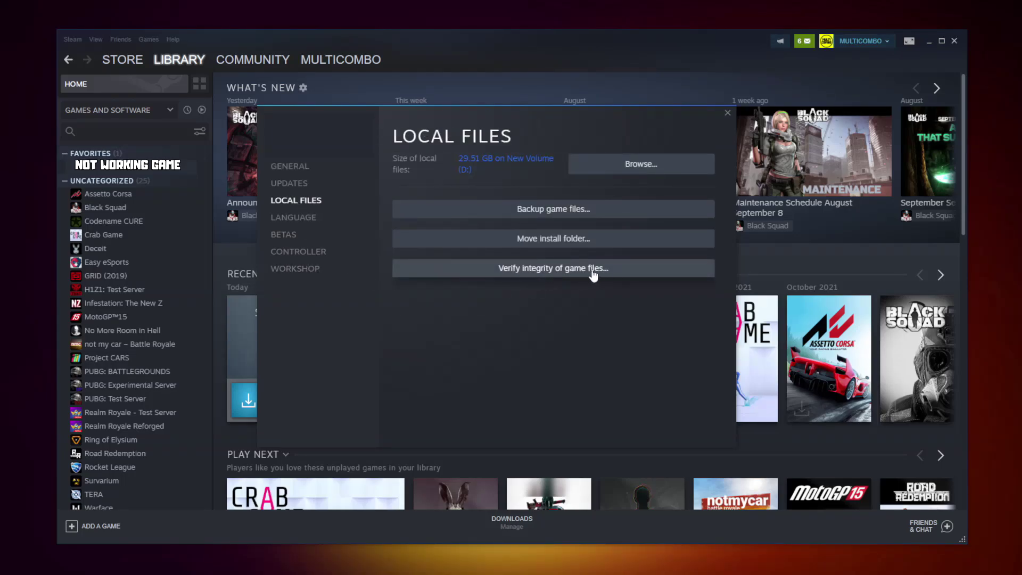
left_click(557, 273)
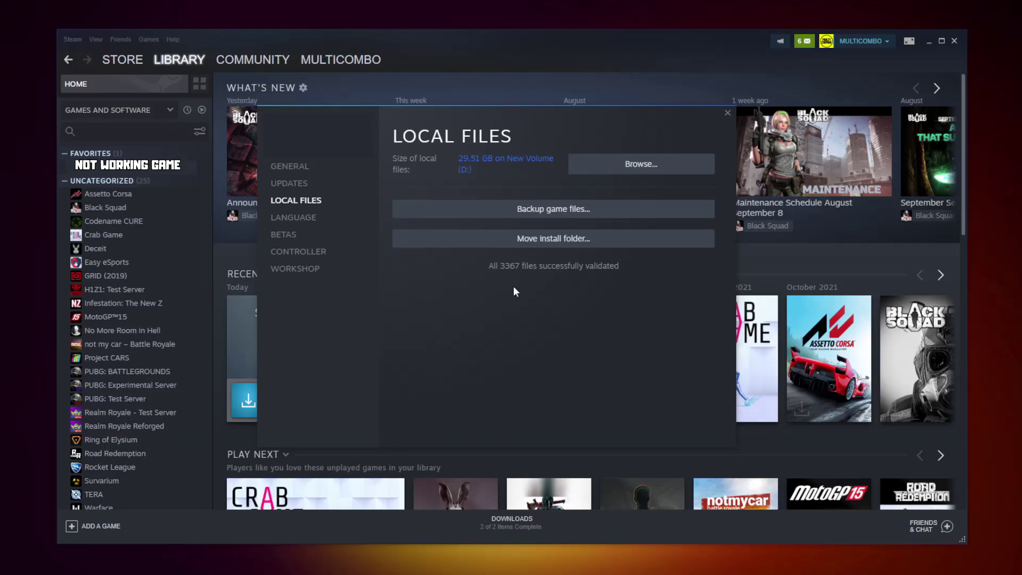
Browse to the game's install folder and bring up its application file's context menu.
left_click(631, 170)
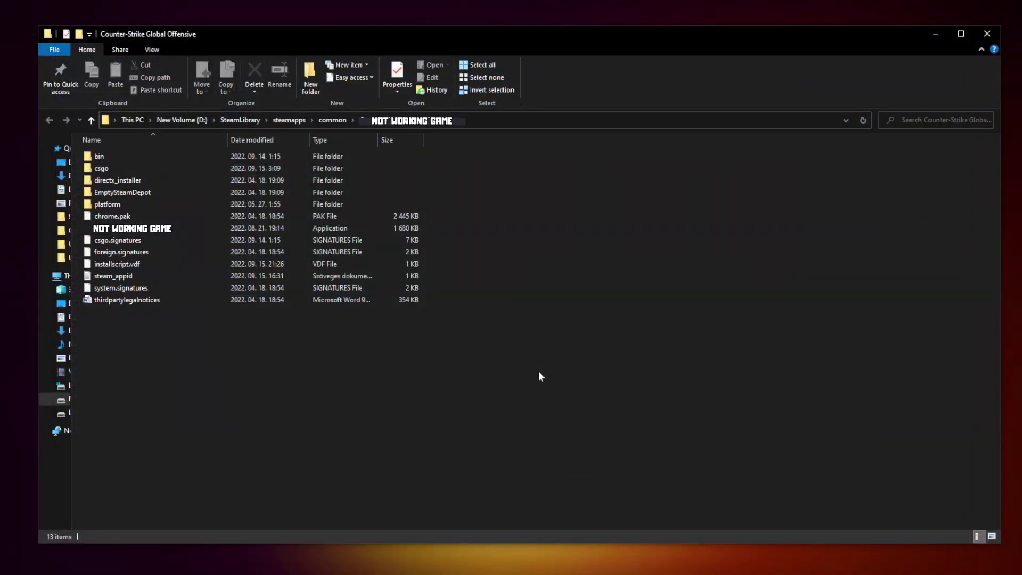
left_click(215, 229)
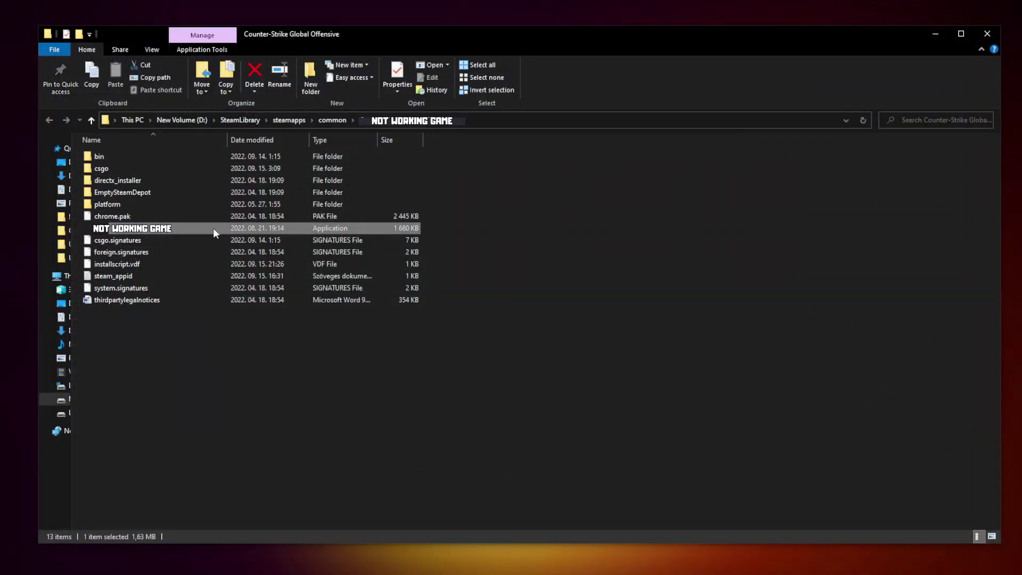
right_click(205, 232)
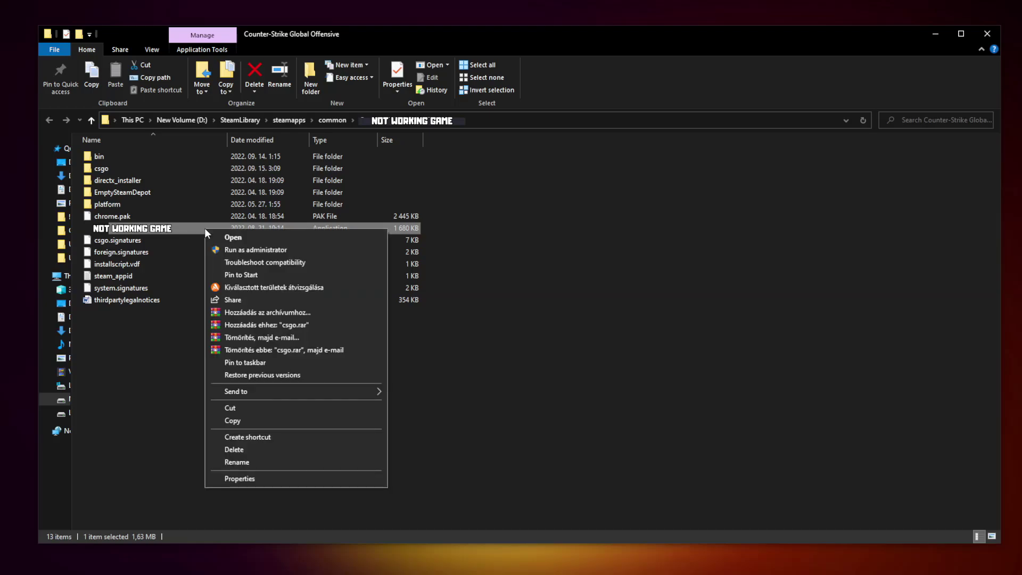
Apply Windows 8 compatibility mode, run as administrator, and disabled fullscreen optimizations to the game .exe.
left_click(295, 477)
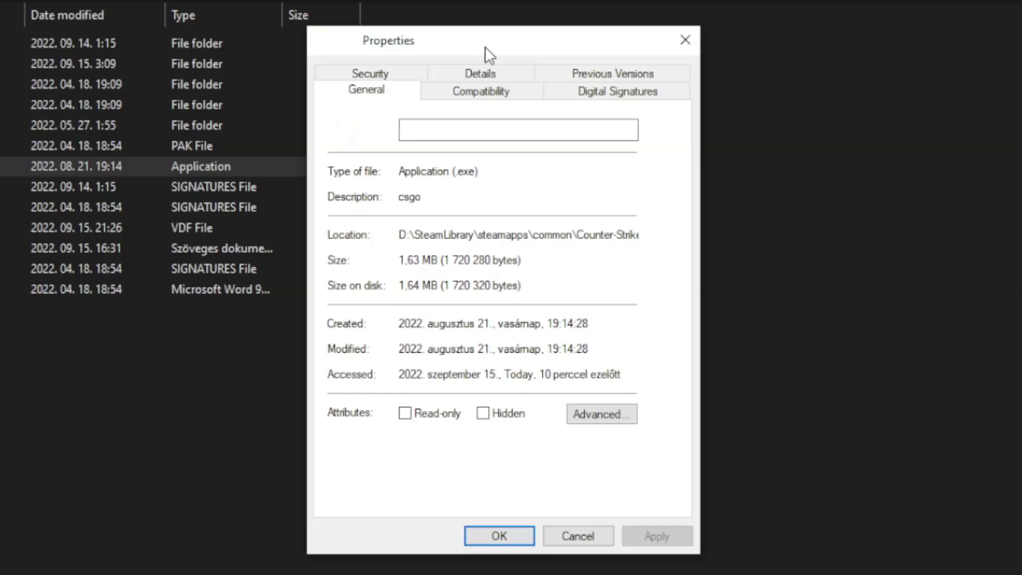
left_click(493, 96)
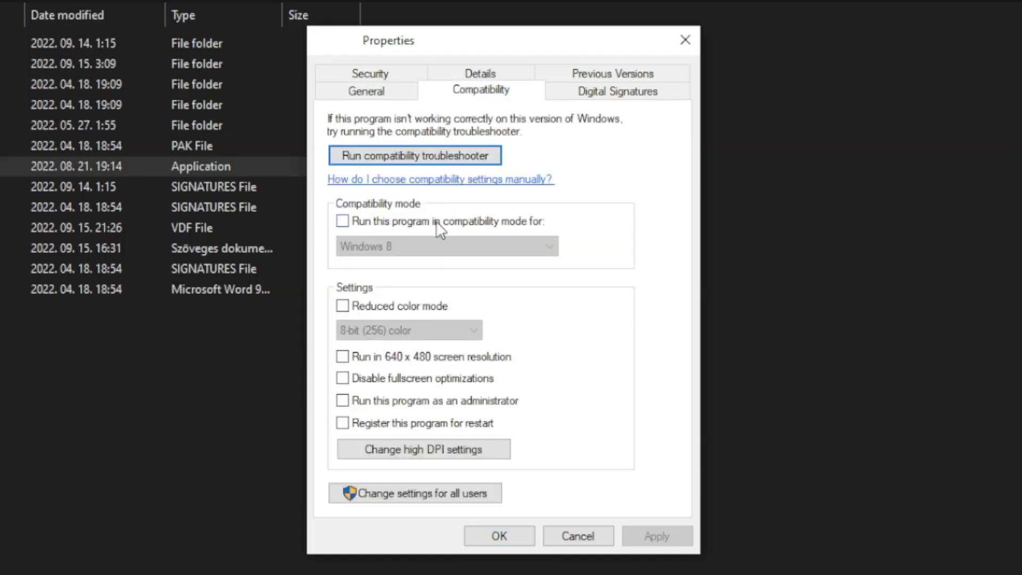
left_click(354, 225)
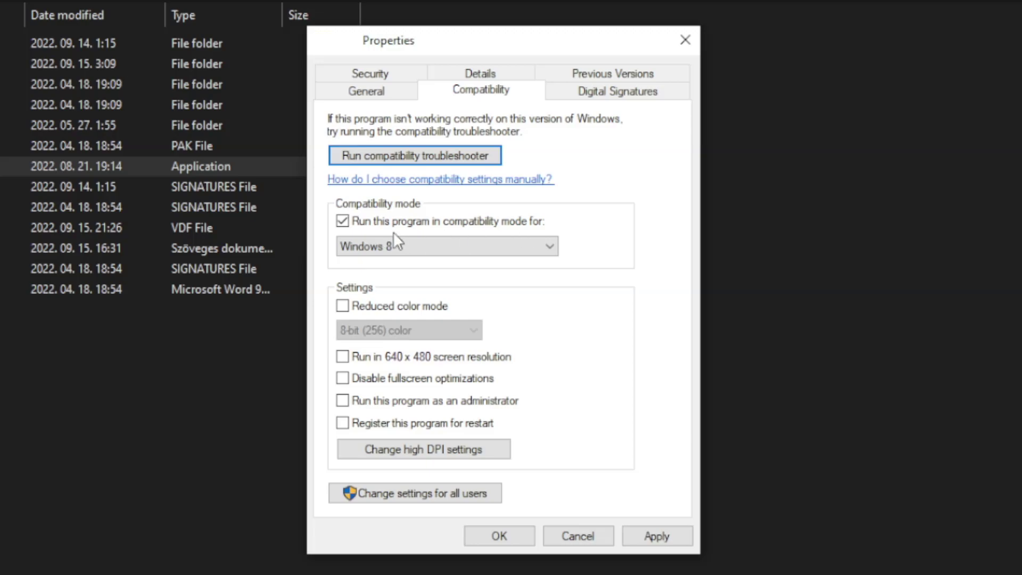
left_click(396, 246)
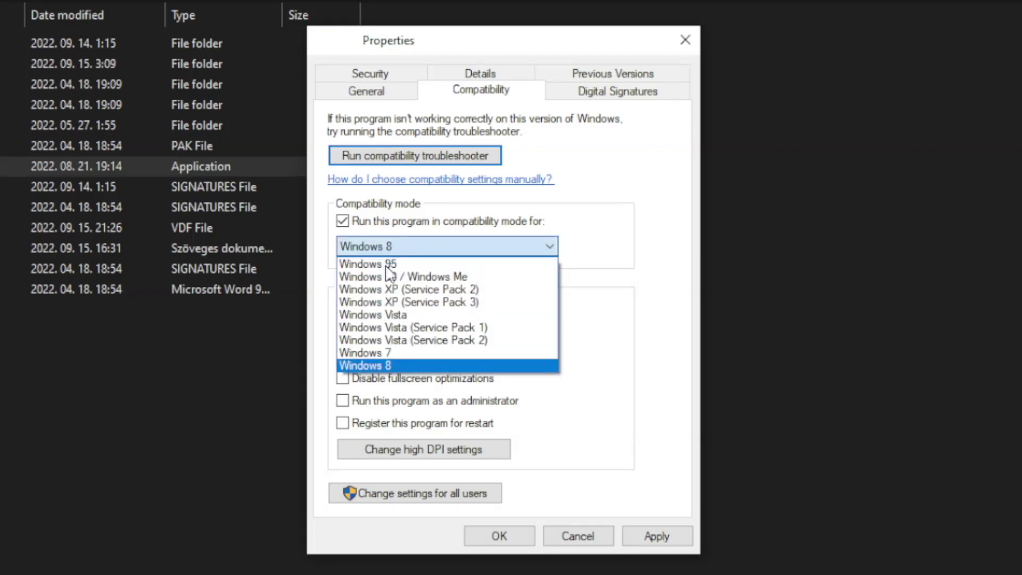
left_click(394, 366)
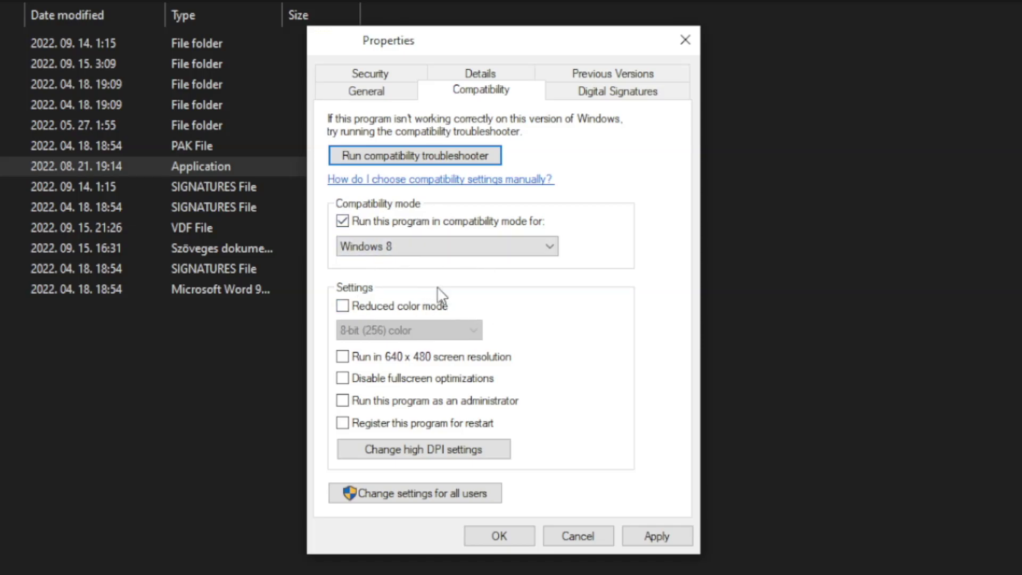
left_click(358, 385)
left_click(494, 407)
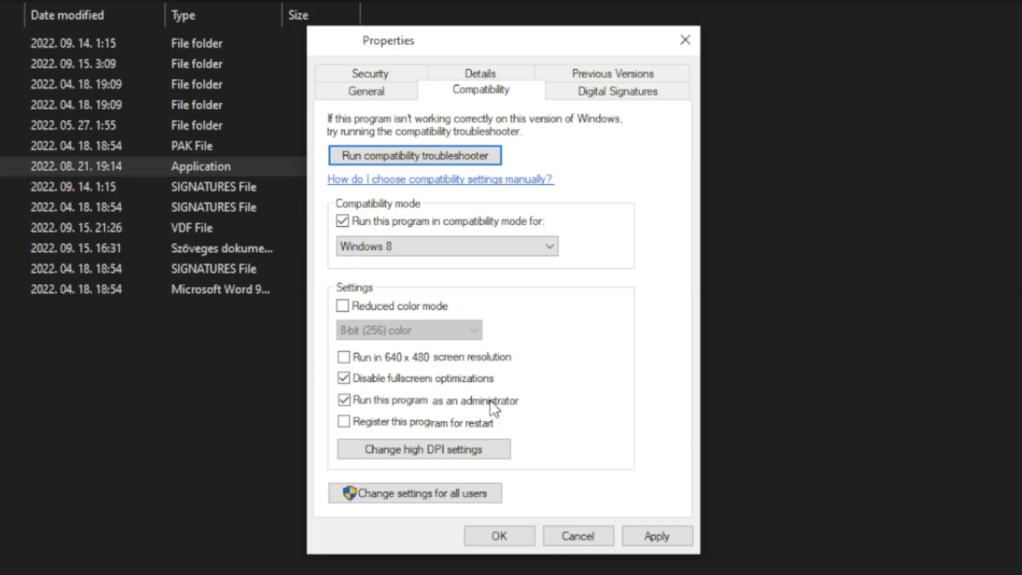
left_click(665, 539)
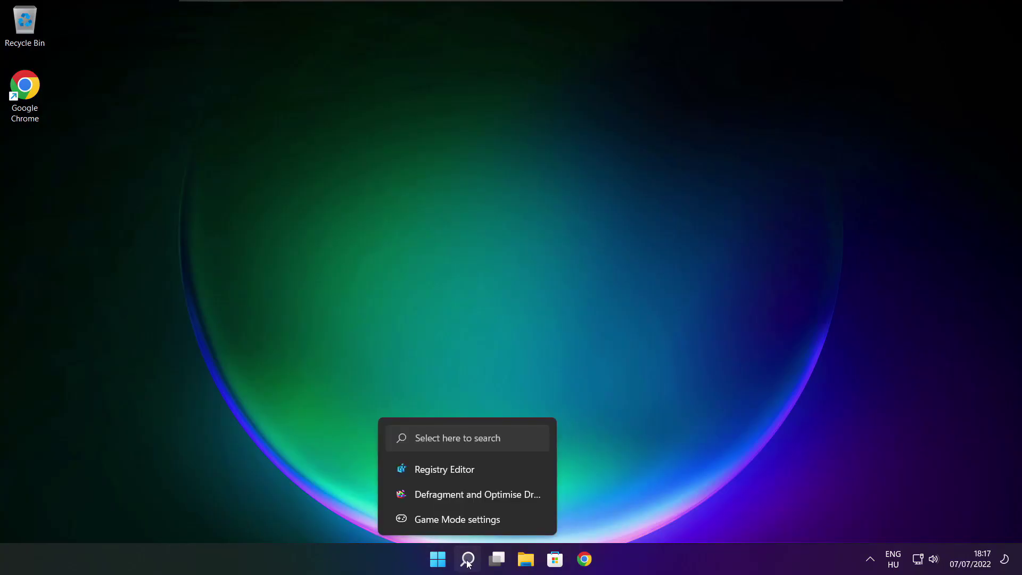
Search 'updates' and open the Check for updates page in Settings.
left_click(468, 558)
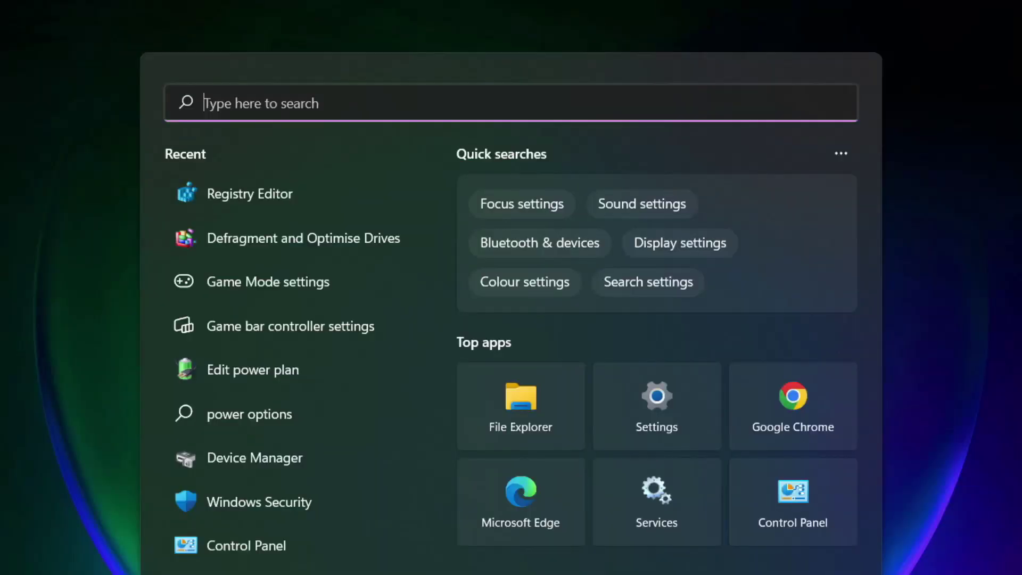
type("update")
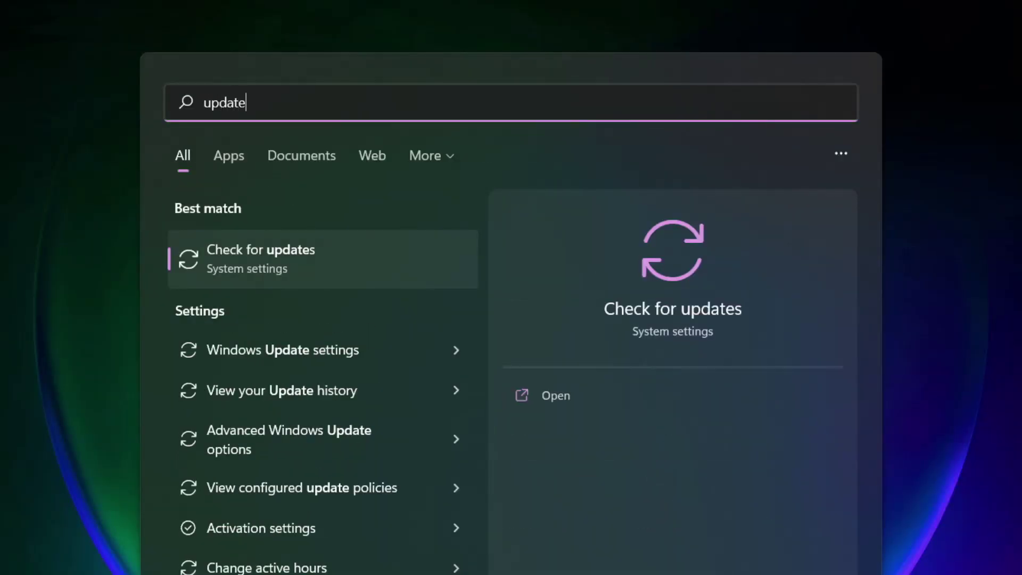
type("s")
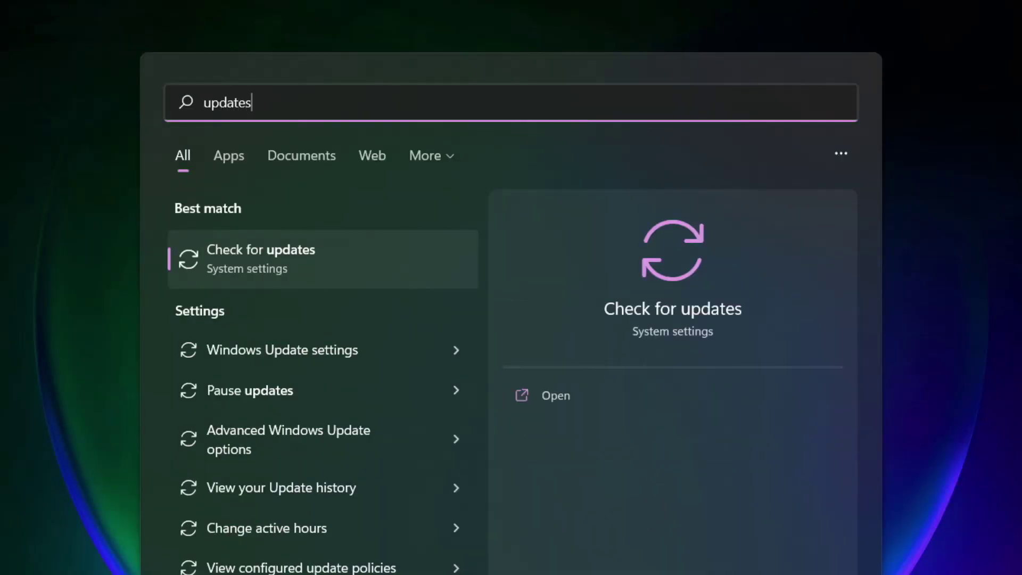
left_click(311, 263)
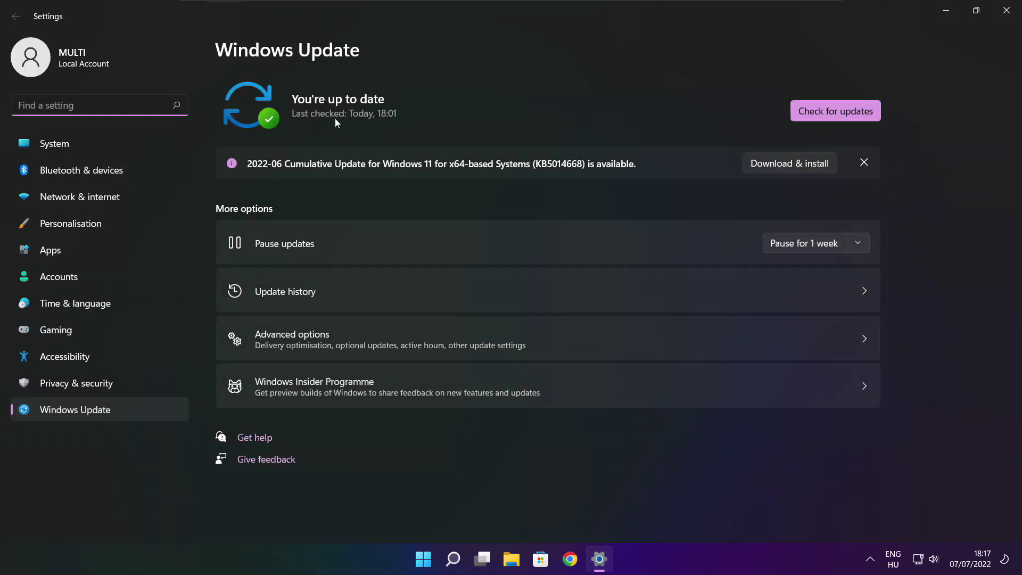
Check for Windows updates, confirming the system is up to date, then close Settings.
left_click(835, 111)
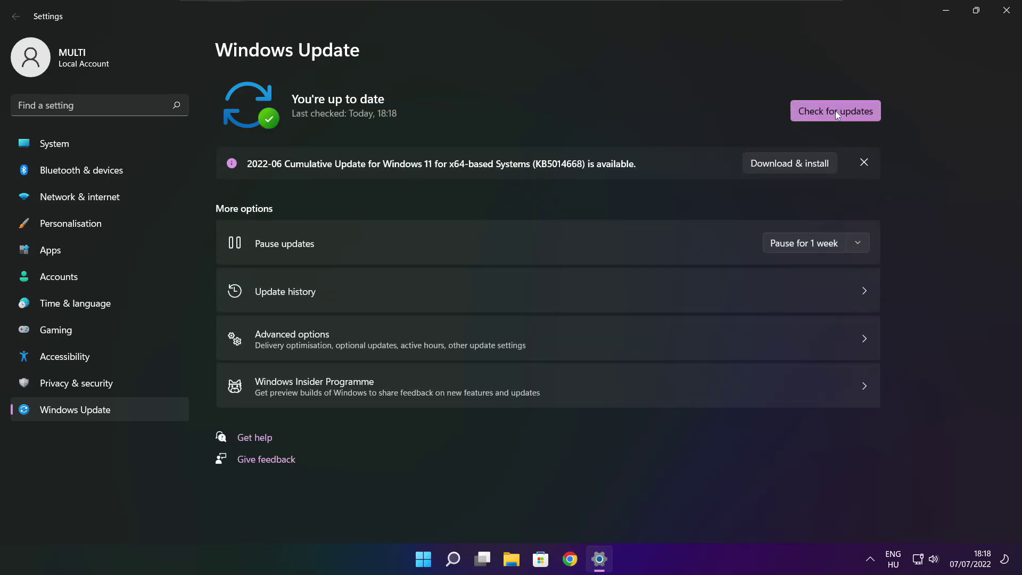
left_click(1006, 12)
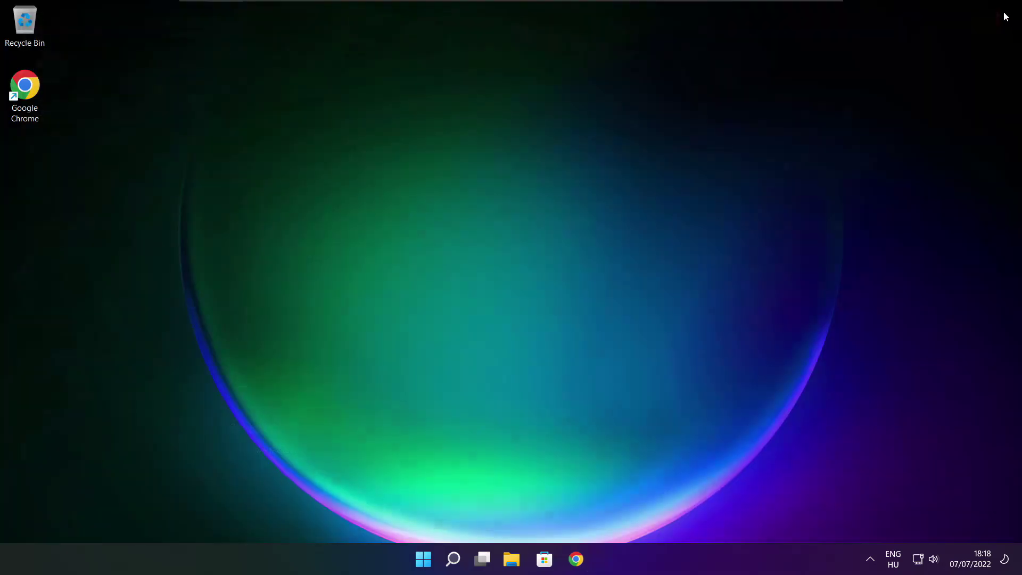
Download dxwebsetup.exe, the DirectX End-User Runtime Web Installer, in Chrome and launch it.
left_click(585, 560)
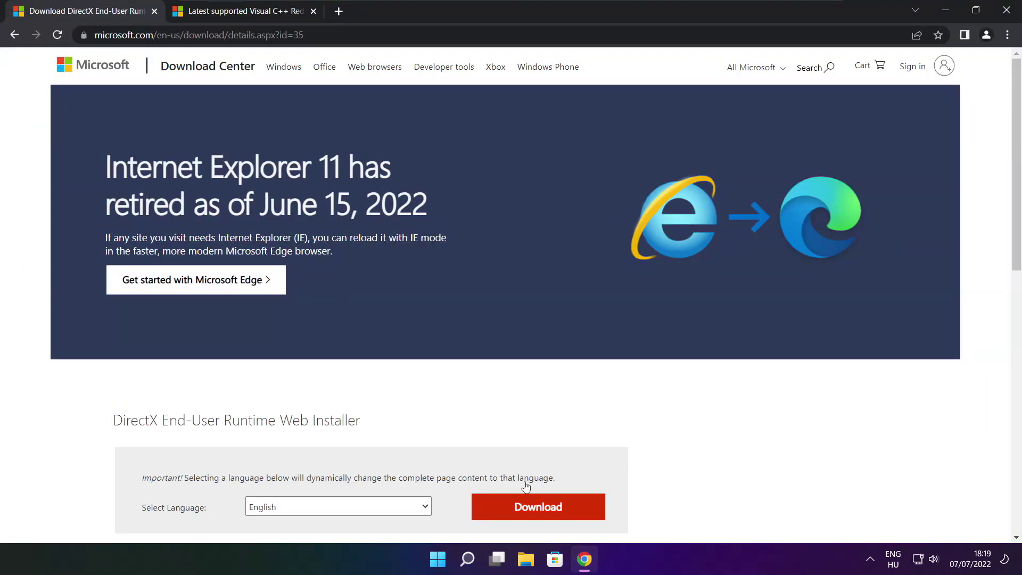
mouse_move(306, 35)
left_mouse_down()
mouse_move(95, 35)
mouse_move(305, 35)
left_mouse_up()
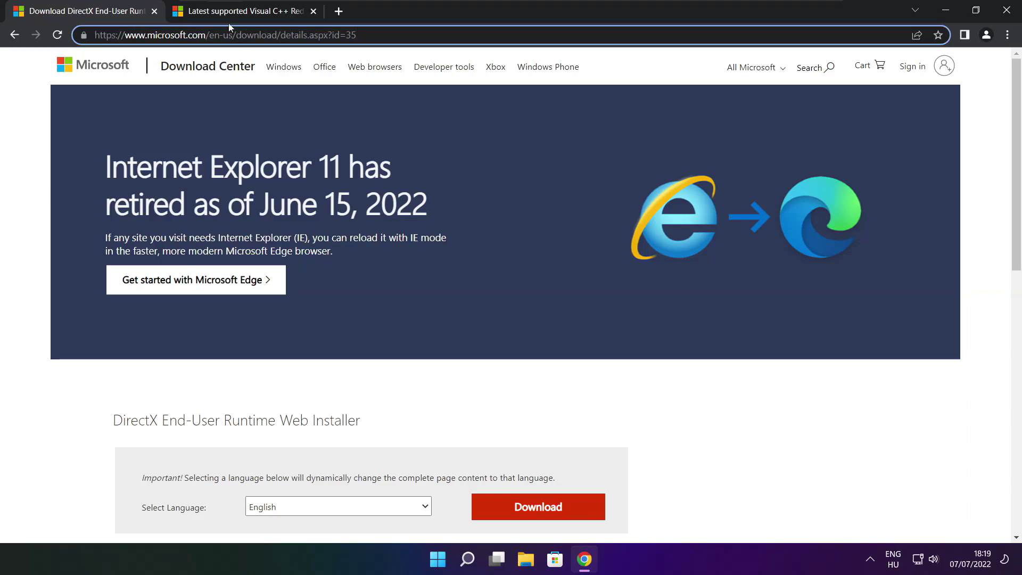
left_click(366, 386)
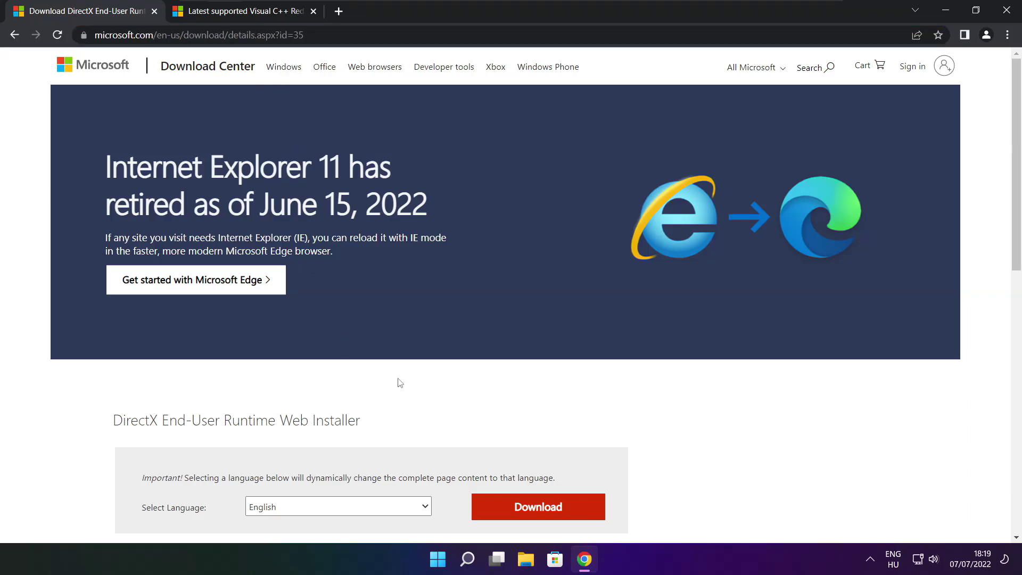
left_click_drag(1017, 149, 1017, 235)
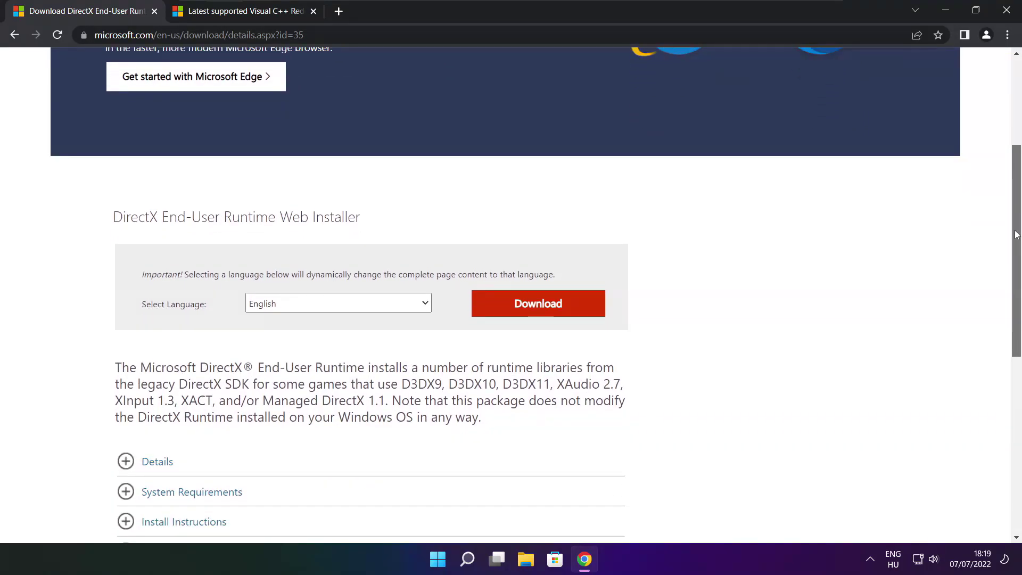
left_click_drag(379, 221, 436, 227)
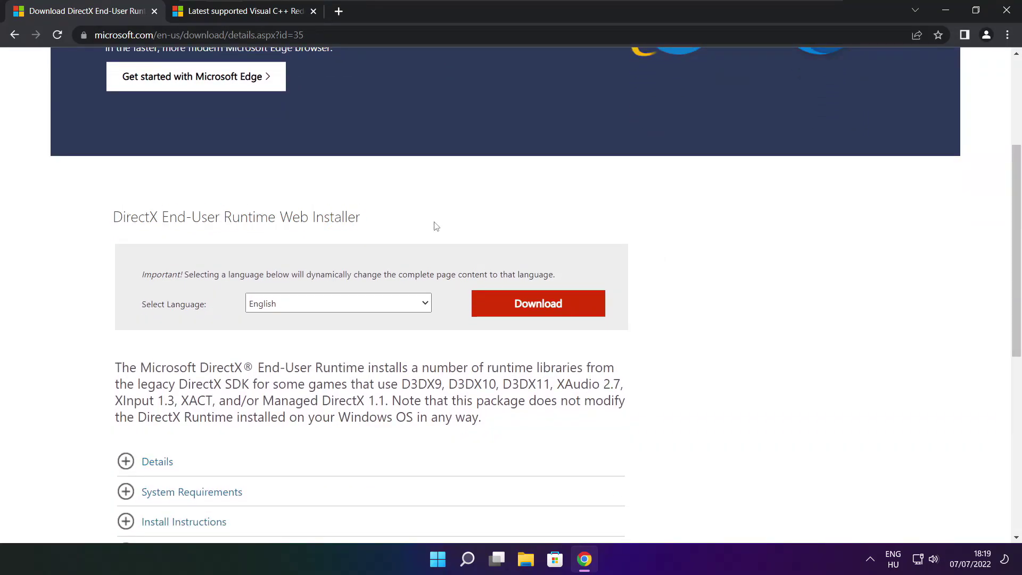
left_click(543, 307)
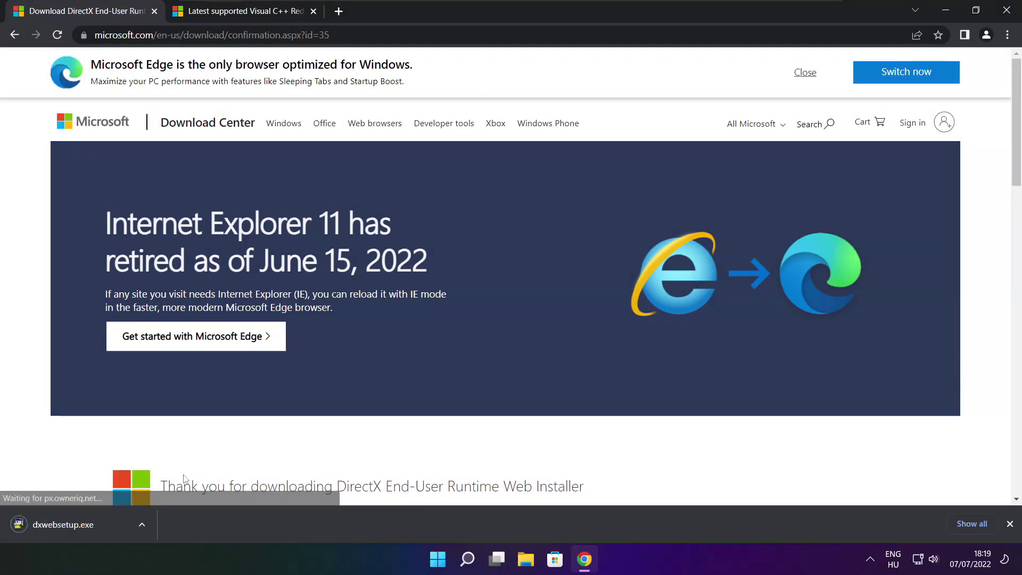
left_click(96, 525)
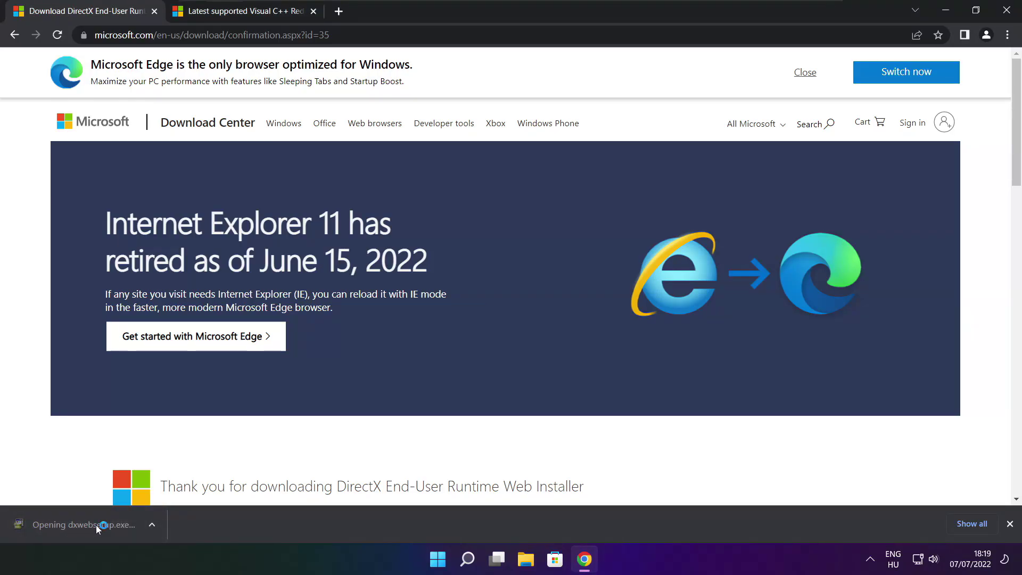
Accept the DirectX license, decline the Bing Bar, and install the DirectX runtime through to Finish.
left_click_drag(216, 78, 484, 151)
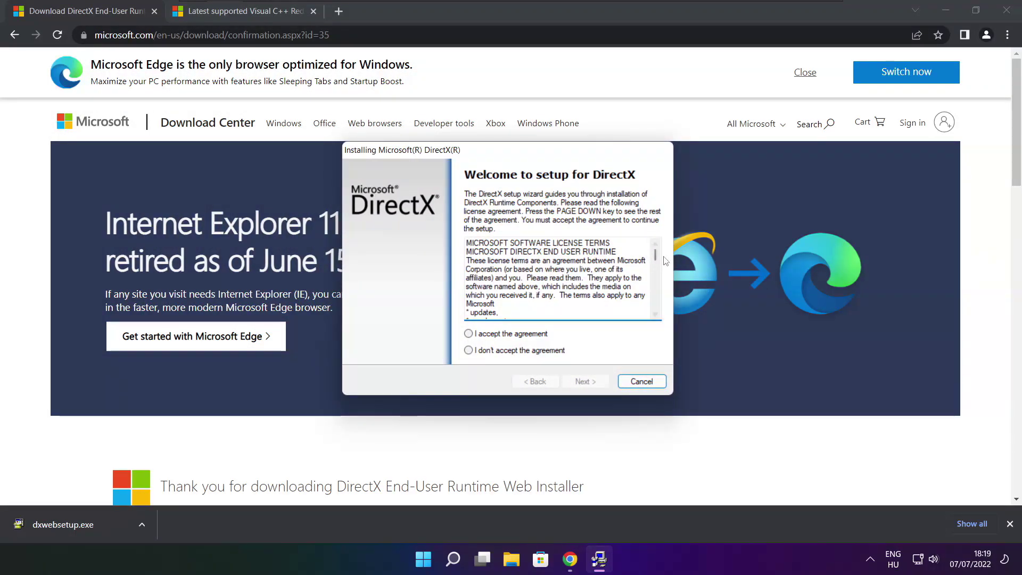
left_click_drag(655, 254, 655, 305)
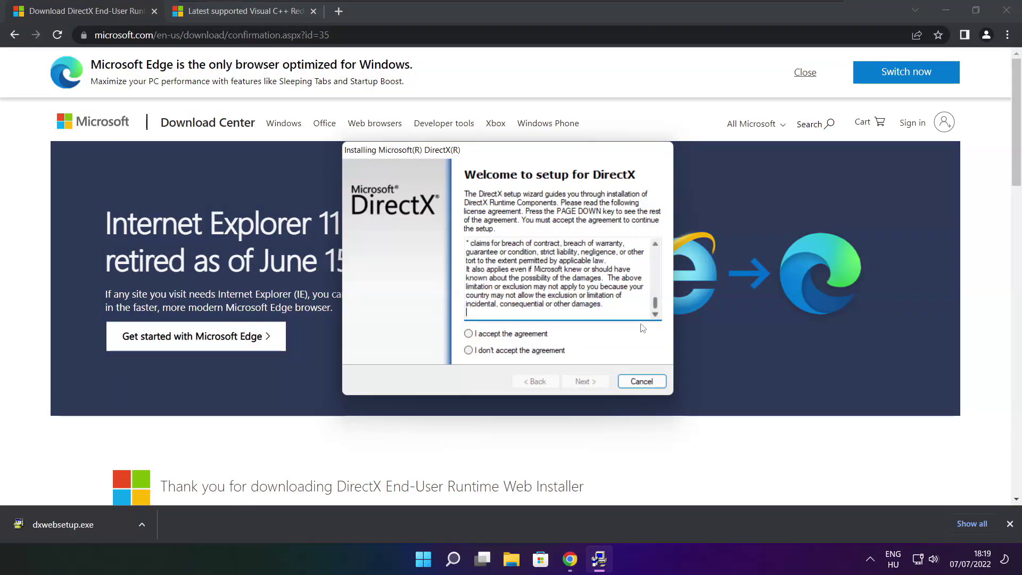
left_click(483, 335)
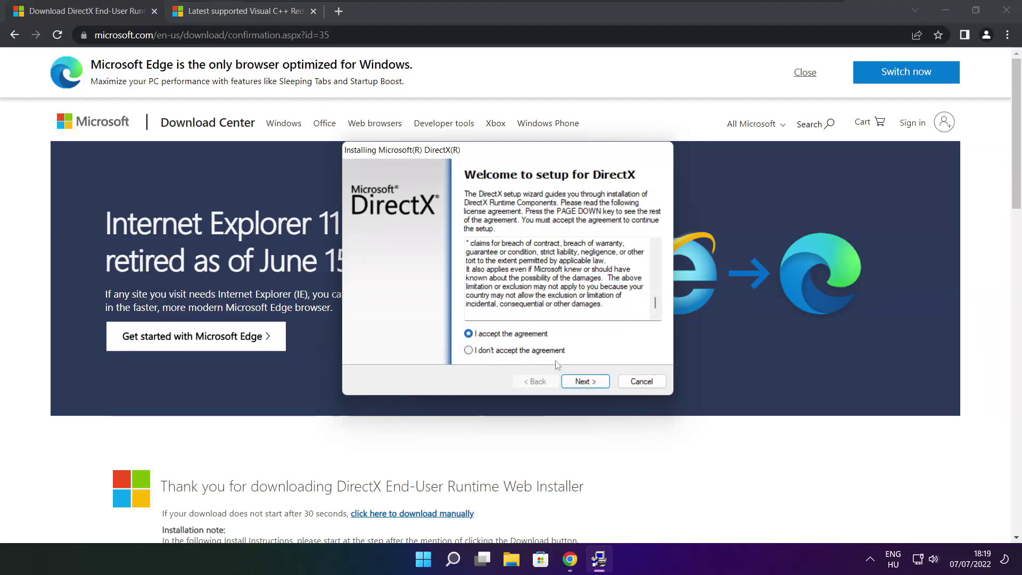
left_click(586, 382)
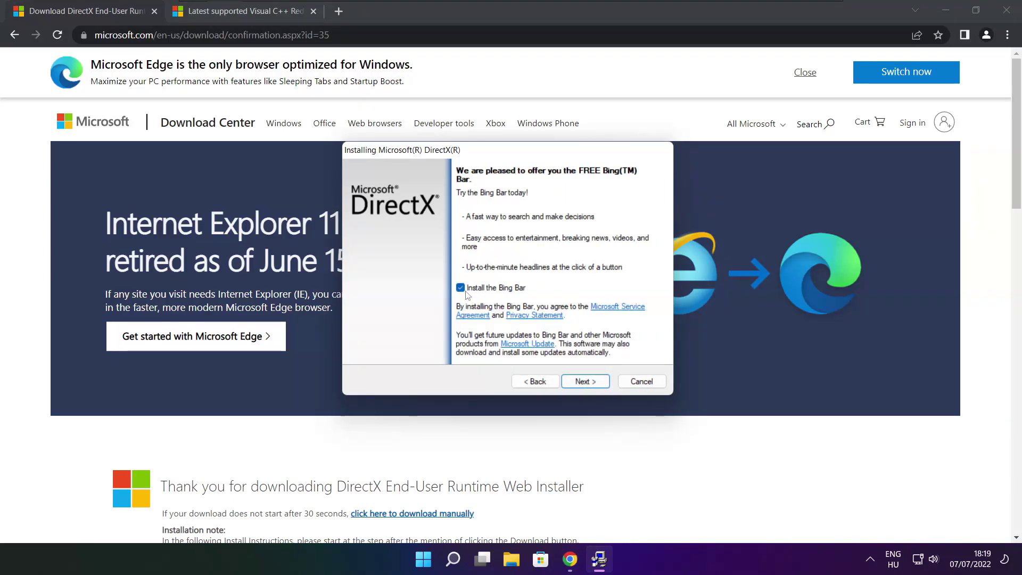
left_click(461, 288)
left_click(595, 379)
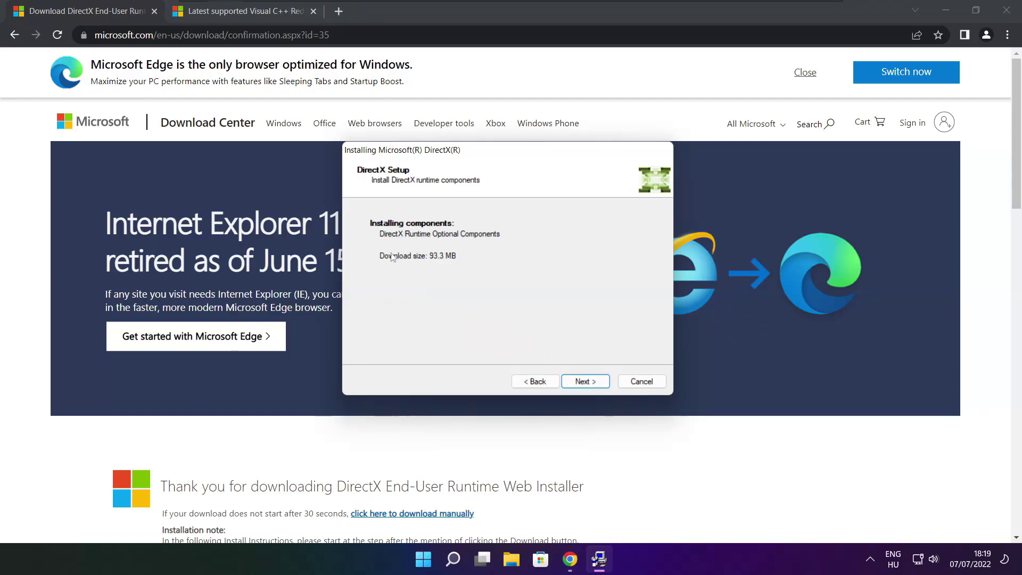
left_click(586, 383)
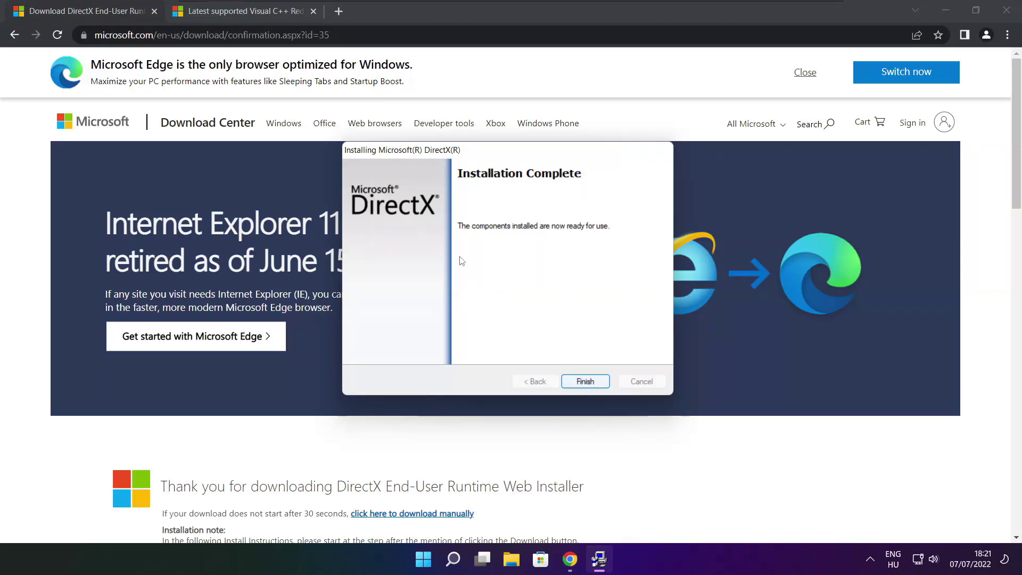
left_click(584, 382)
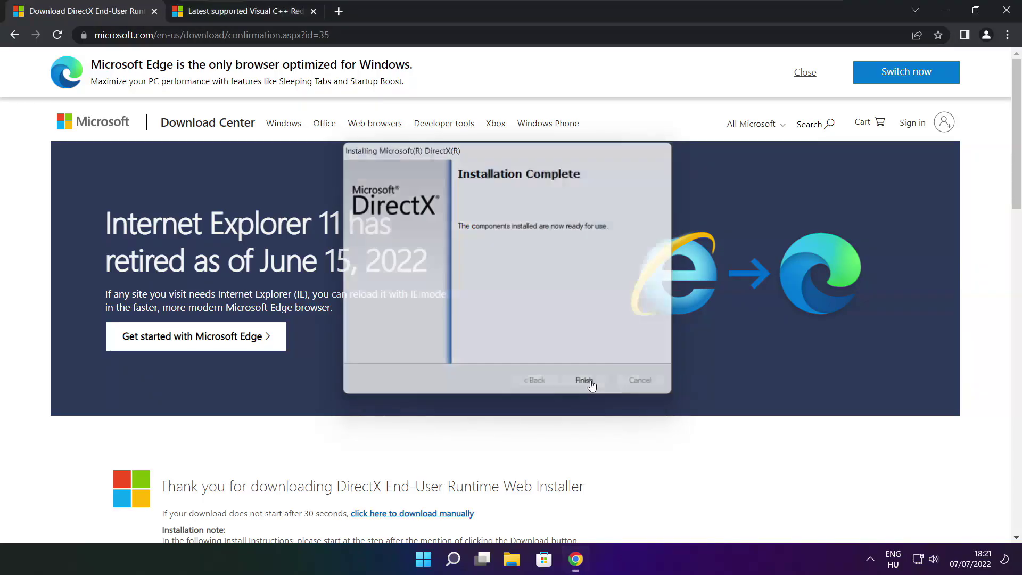
Close the DirectX download tab and return to the Visual C++ Redistributable docs page.
left_click(154, 11)
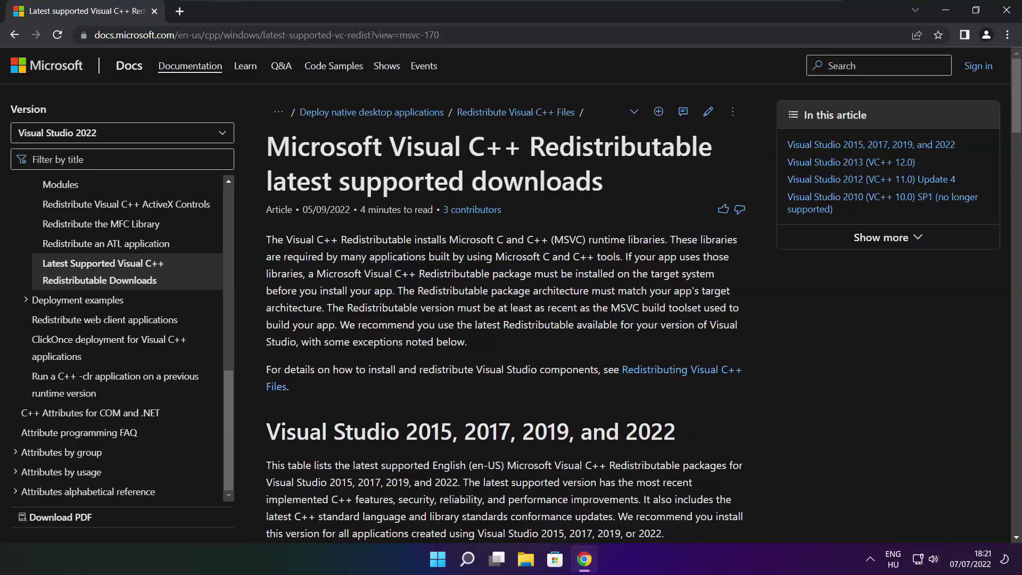
left_click_drag(156, 35, 439, 35)
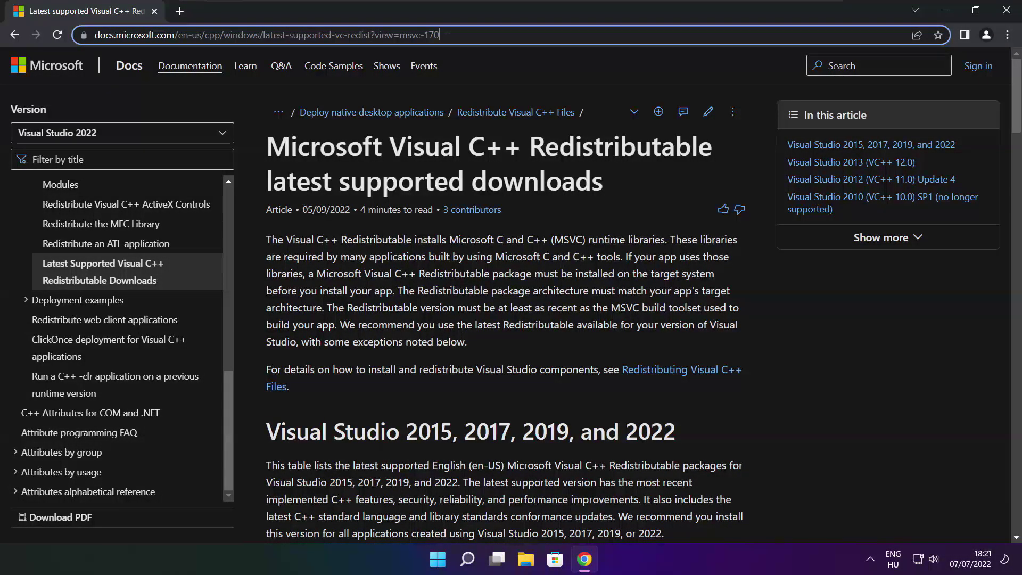
left_click(510, 34)
left_click(506, 64)
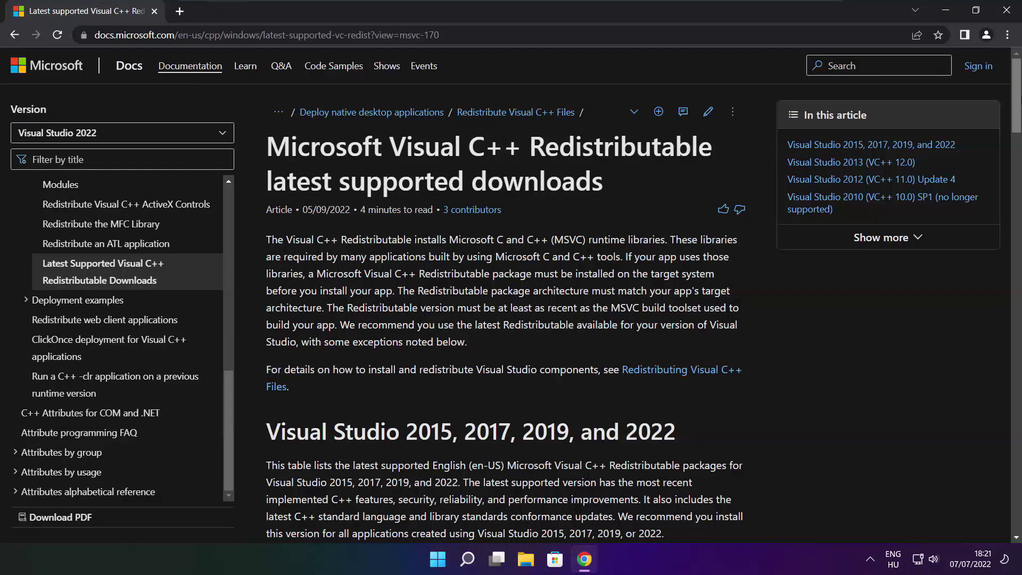
left_click_drag(1017, 102, 1017, 104)
scroll(555, 229, "down", 7)
scroll(555, 229, "up", 2)
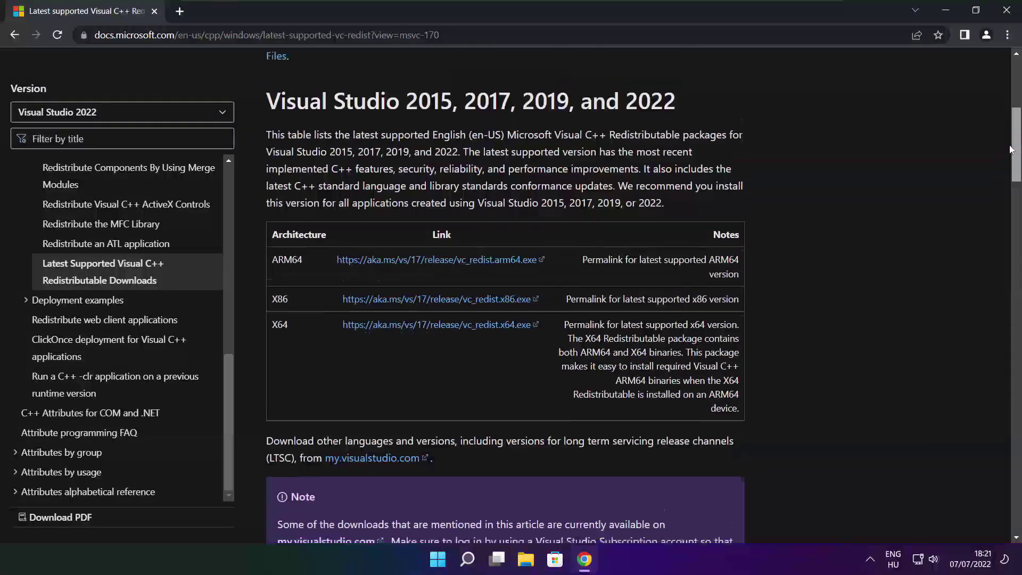
Download the ARM64, x86 and x64 vc_redist installers from the Visual Studio 2015–2022 table.
left_click_drag(270, 260, 687, 366)
left_click(687, 367)
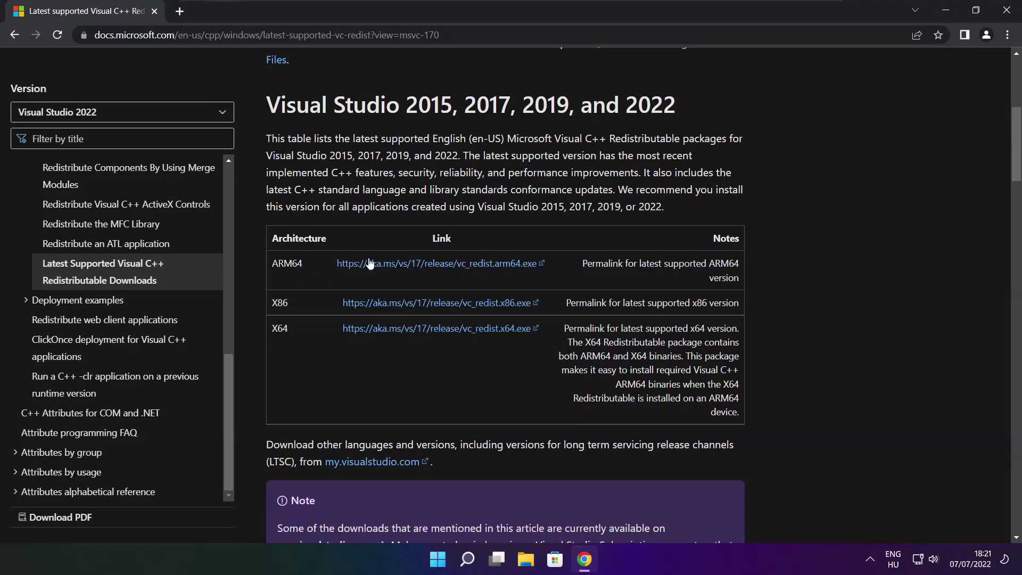
left_click(425, 265)
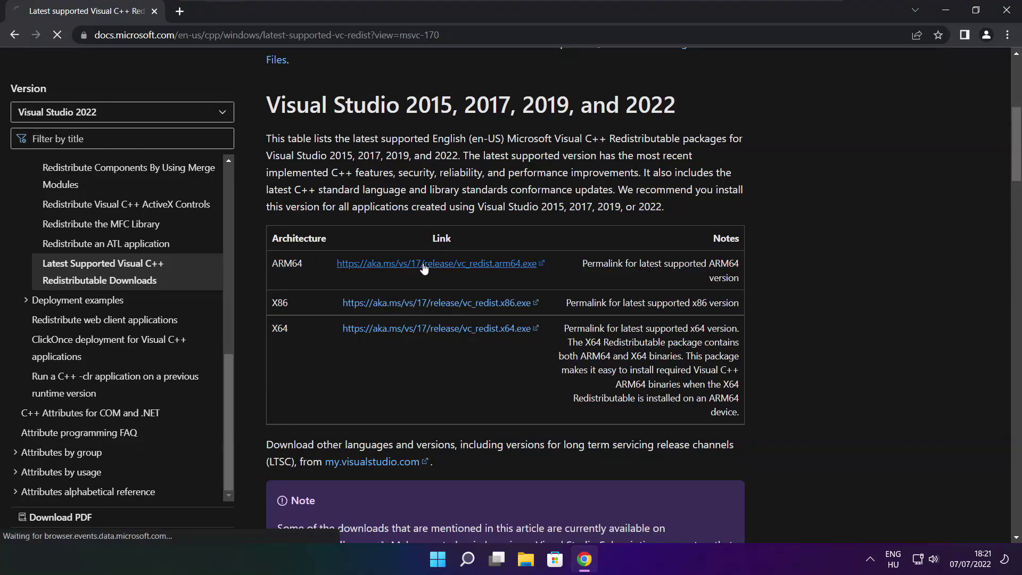
left_click(422, 307)
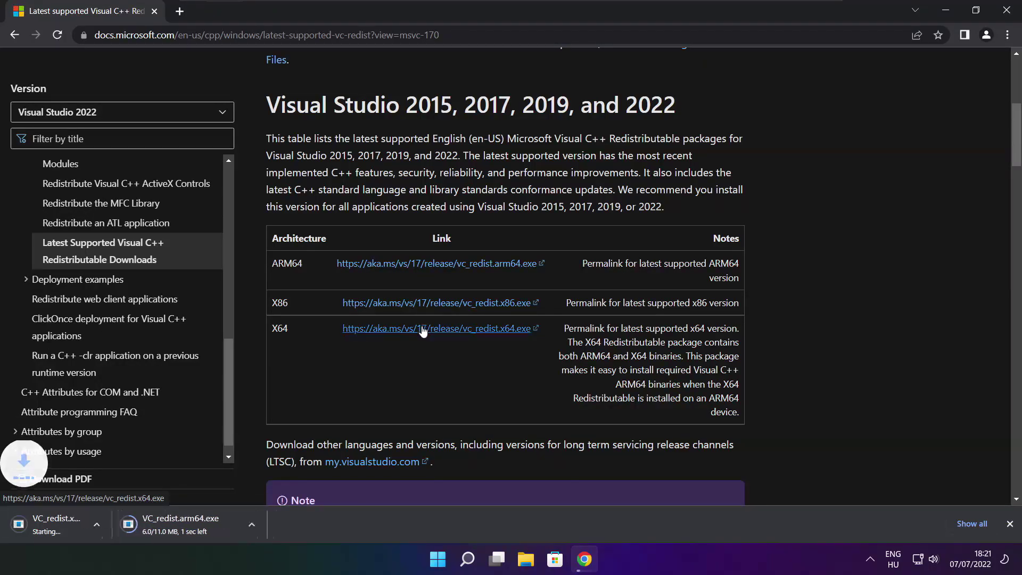
left_click(421, 329)
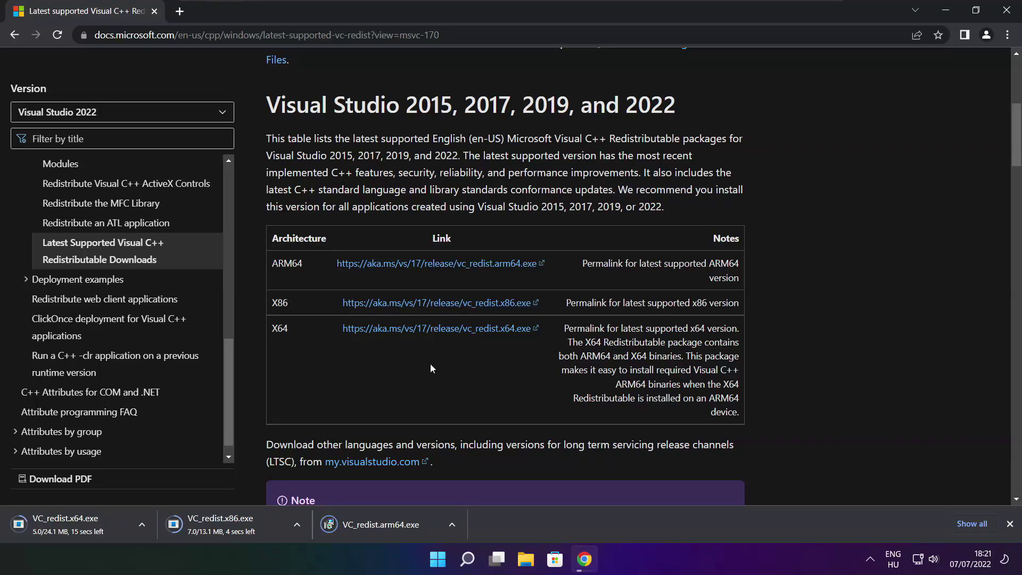
left_click(389, 526)
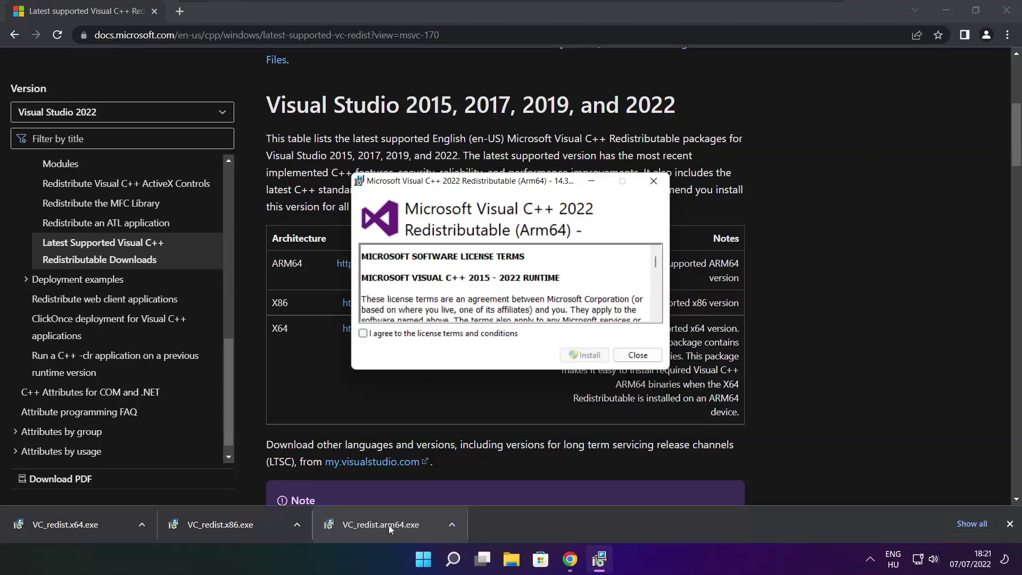
left_click_drag(656, 263, 656, 313)
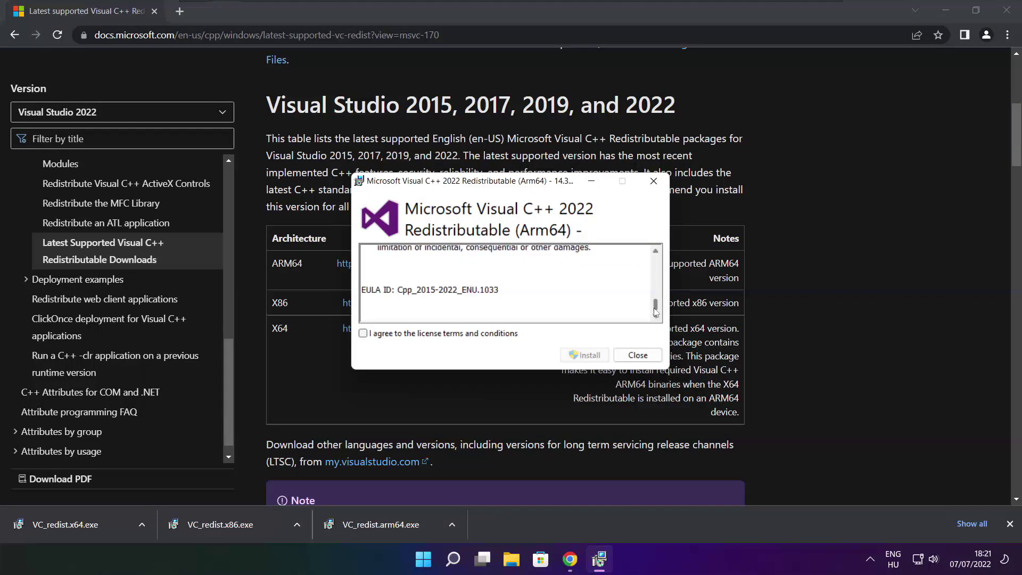
left_click(362, 334)
left_click(581, 358)
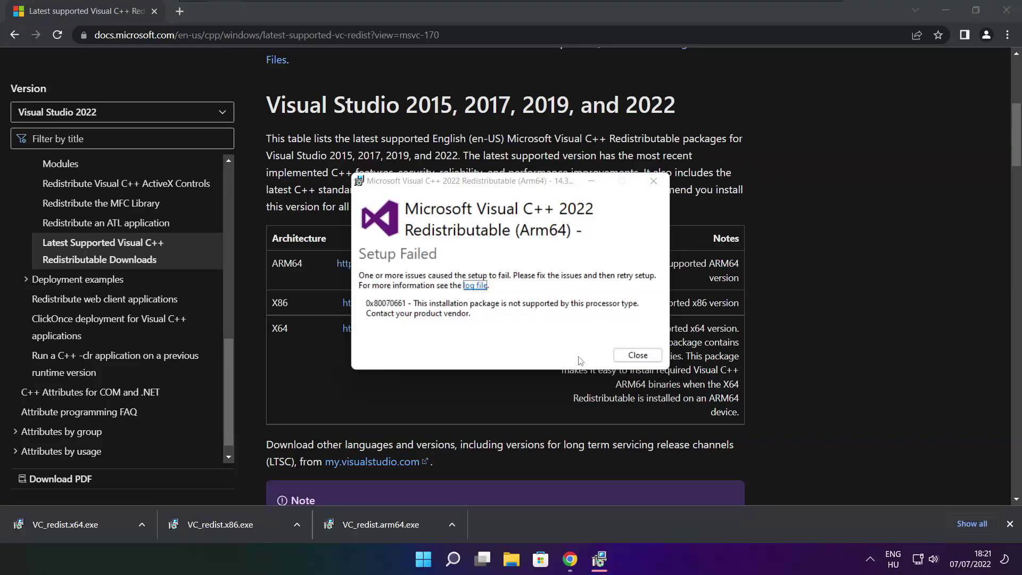
left_click(637, 355)
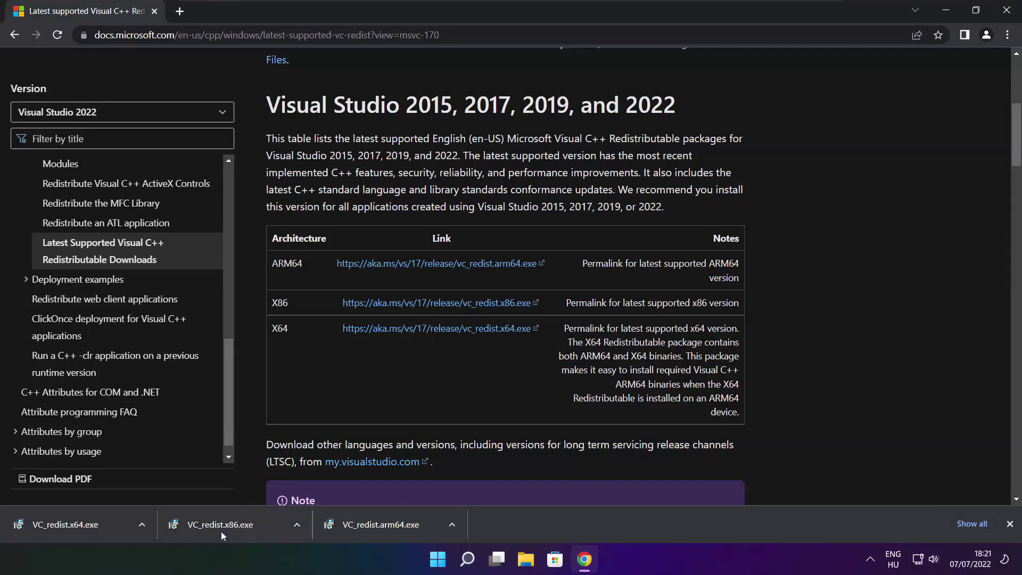
Install the x86 Visual C++ 2015-2022 Redistributable from VC_redist.x86.exe, accepting the license.
left_click(241, 523)
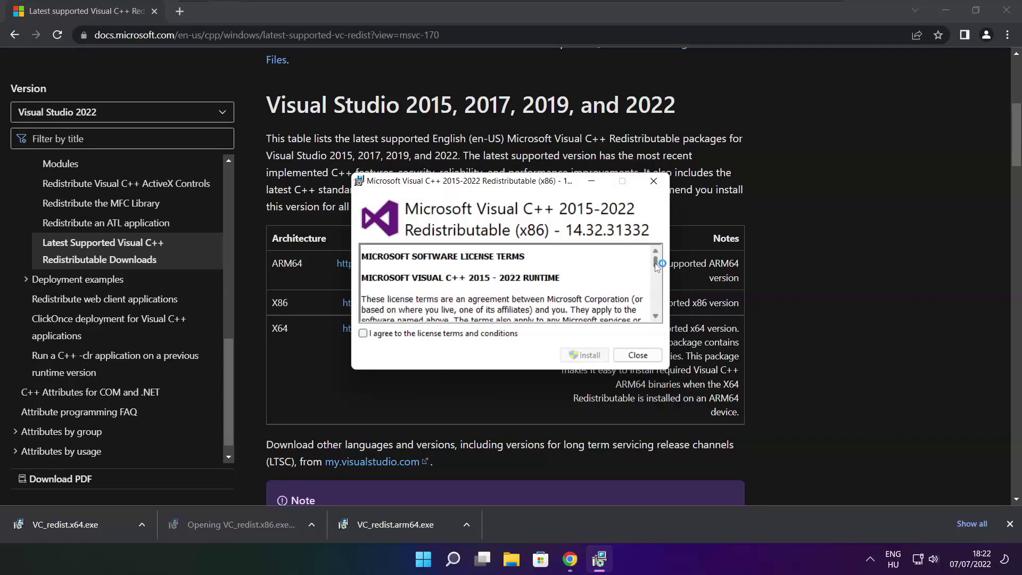
left_click_drag(656, 263, 656, 307)
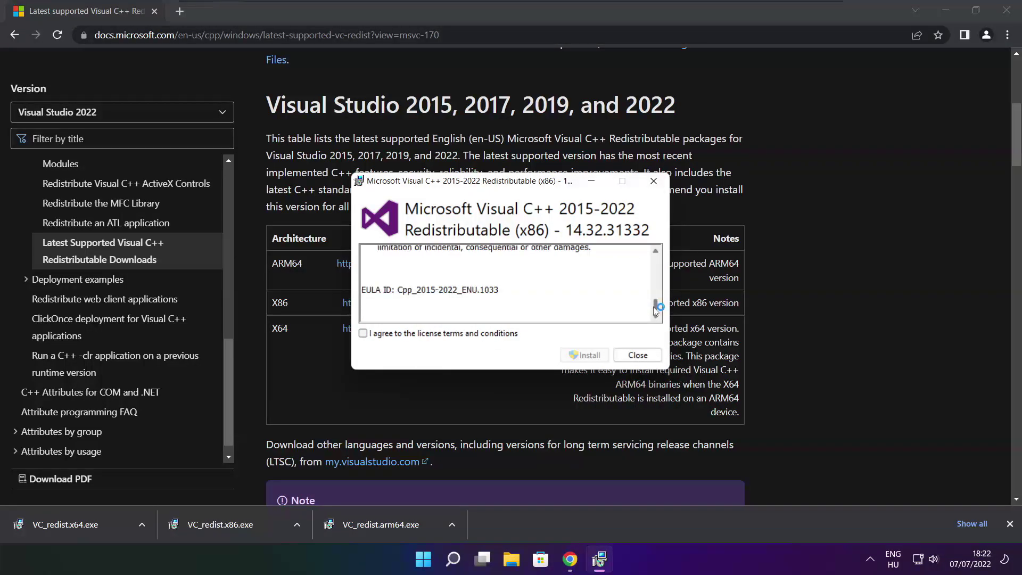
left_click(363, 334)
left_click(586, 356)
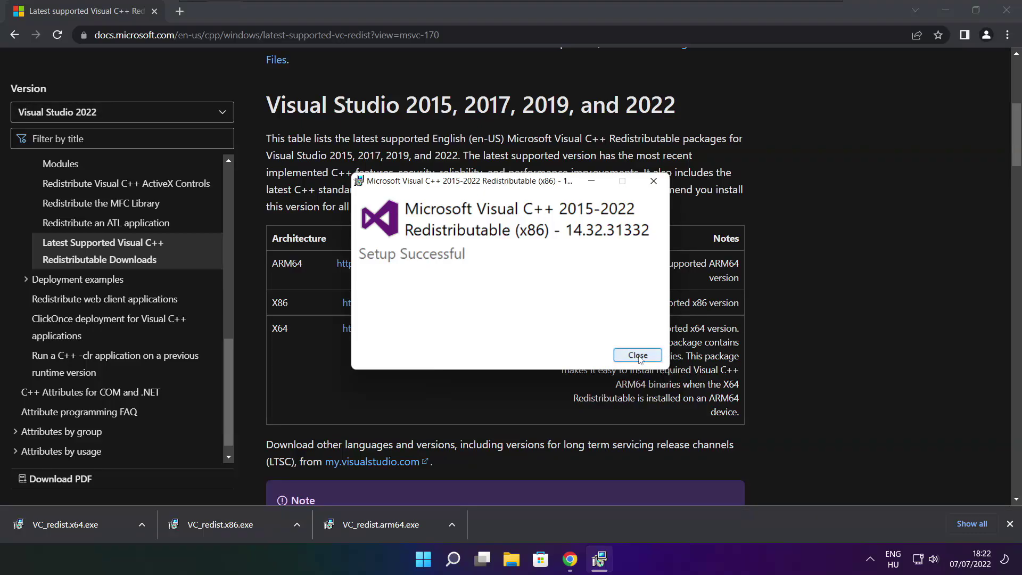
left_click(638, 356)
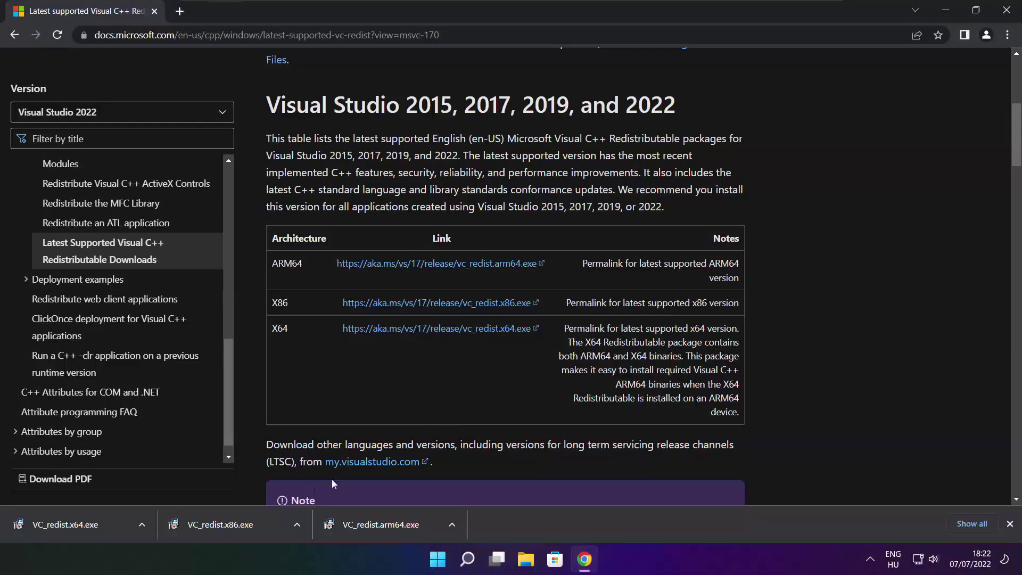
Install the x64 Visual C++ 2015-2022 Redistributable 14.32.31332 from VC_redist.x64.exe, accepting the license.
left_click(82, 524)
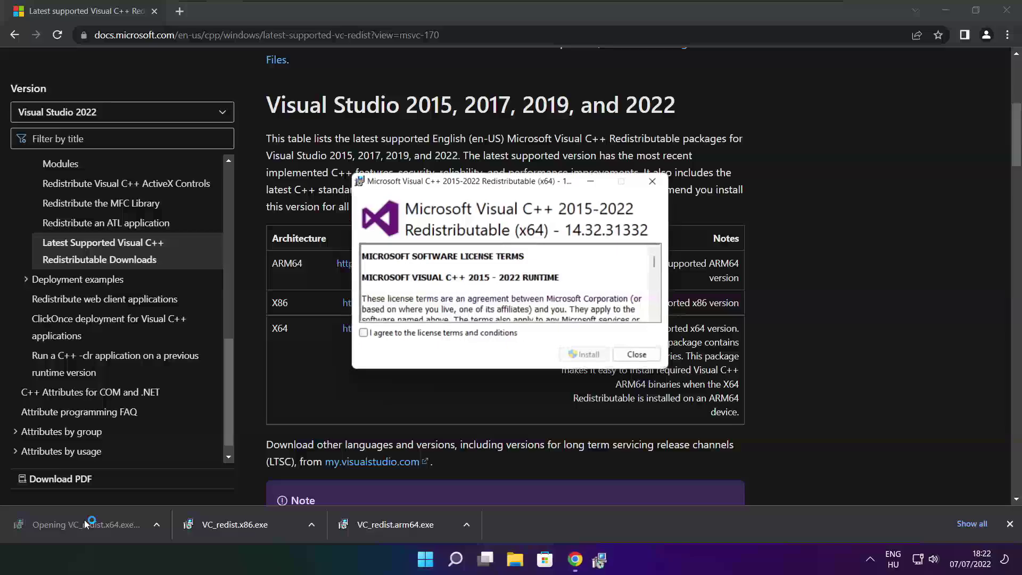
left_click_drag(656, 260, 656, 315)
left_click(363, 334)
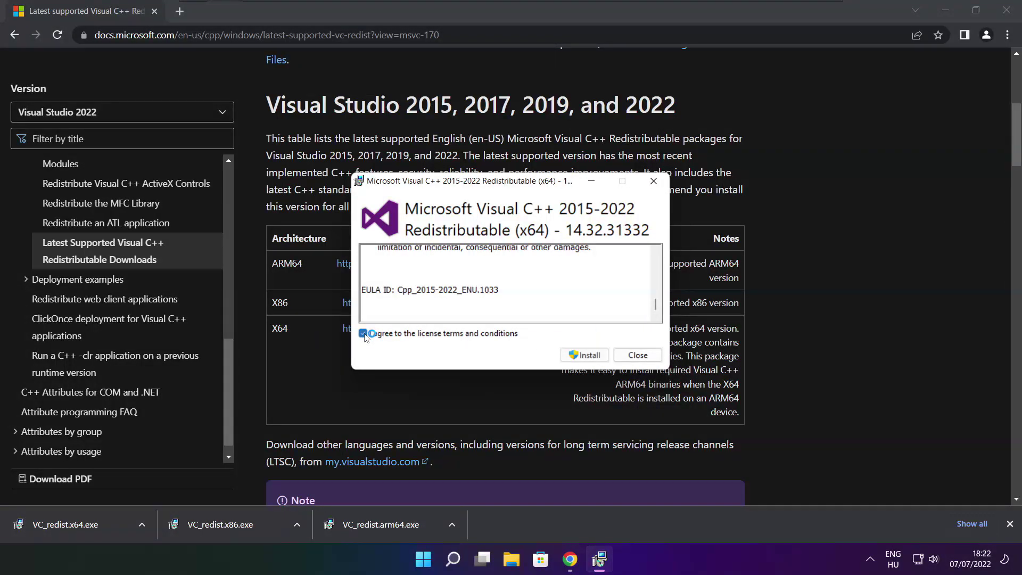
left_click(586, 356)
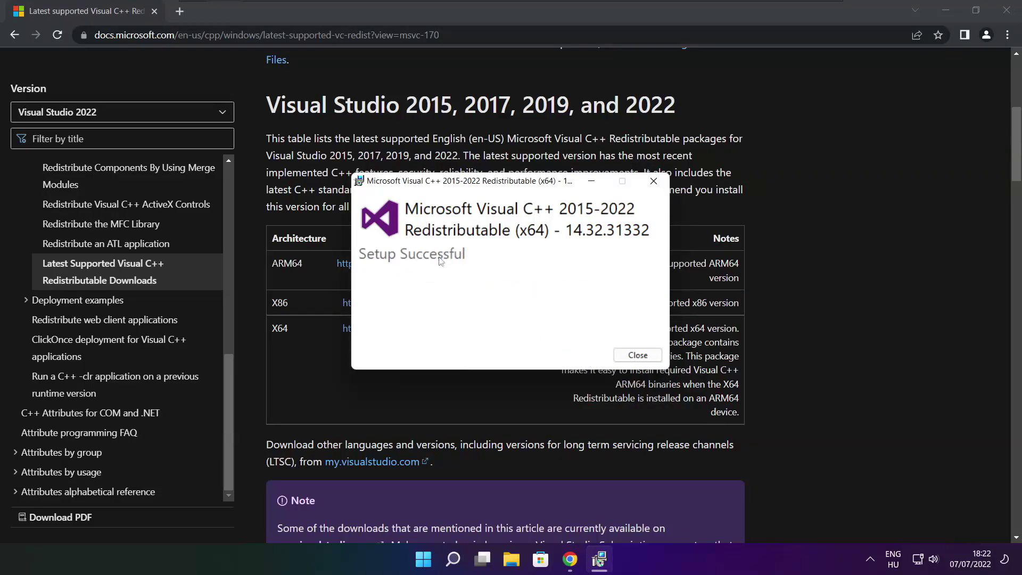
left_click(638, 354)
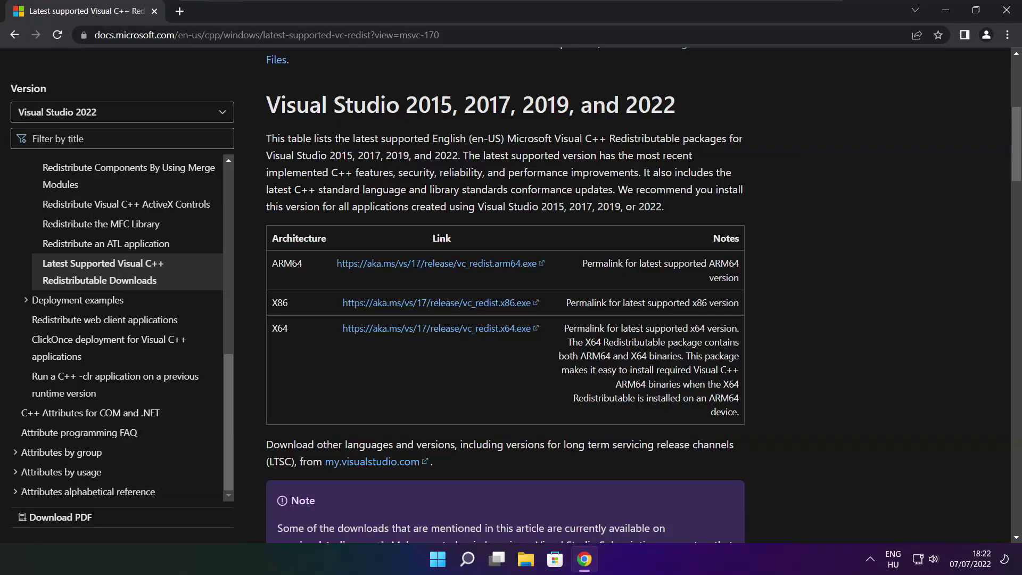
Close Chrome and launch Command Prompt as administrator by searching 'cmd'.
left_click(1008, 12)
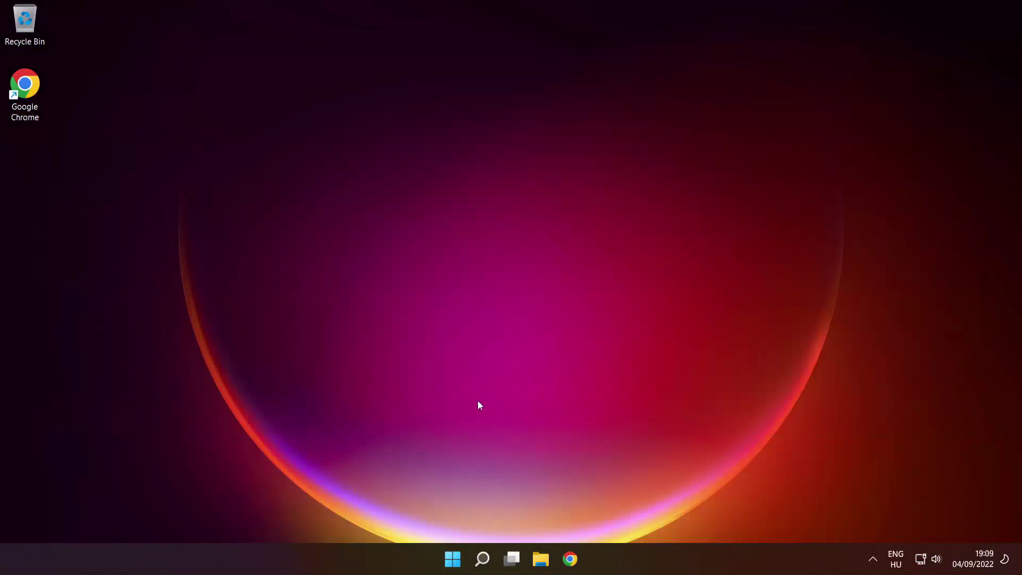
mouse_move(487, 566)
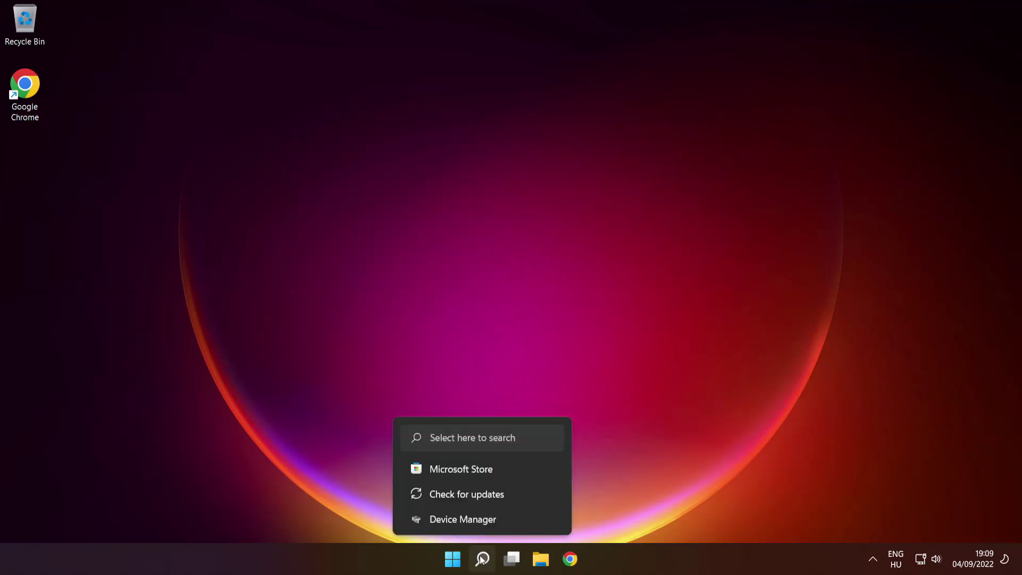
left_click(482, 559)
type("cmd")
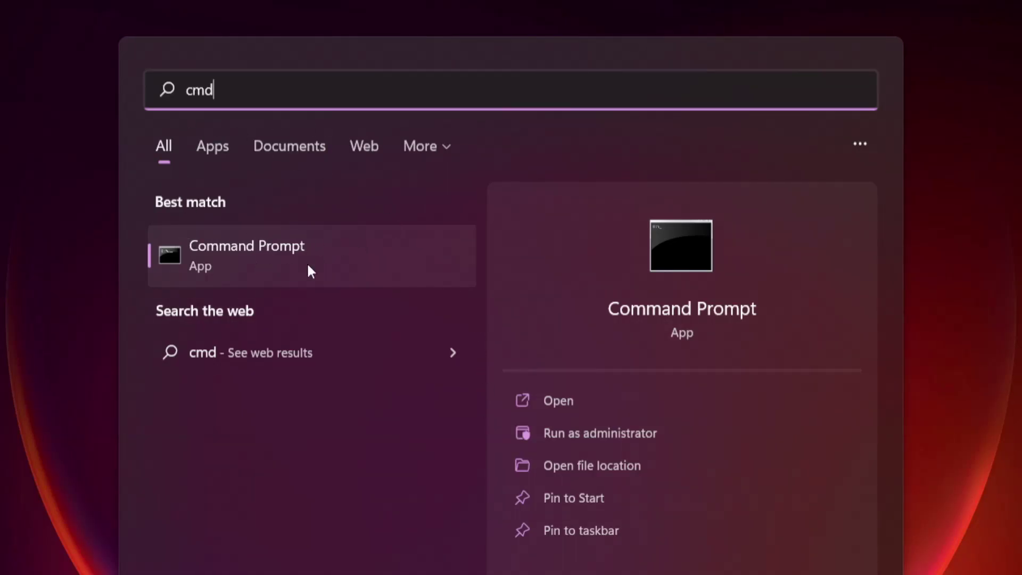
right_click(376, 251)
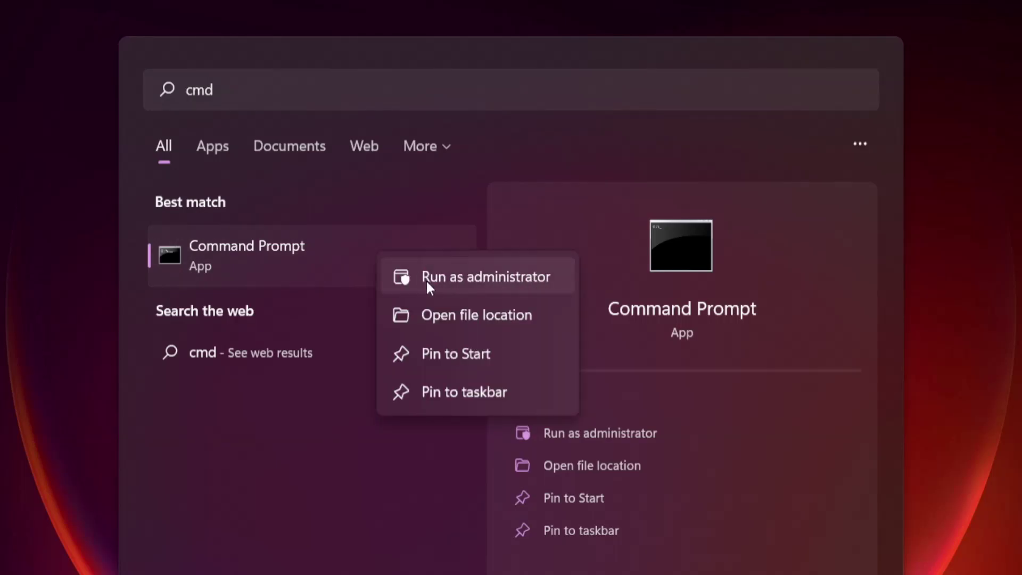
left_click(486, 277)
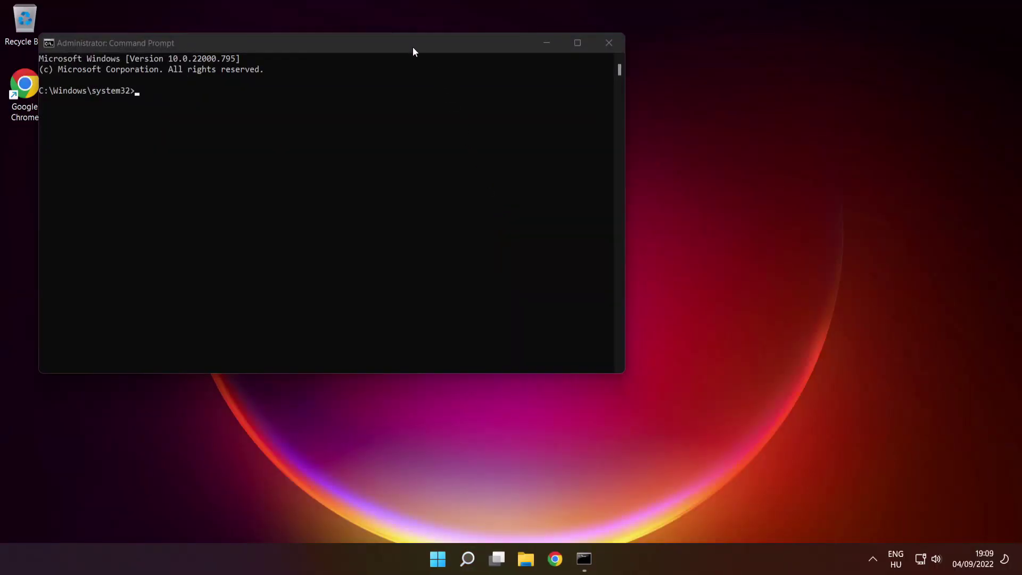
Run sfc /scannow in the administrator Command Prompt and let it repair corrupt files.
left_click_drag(411, 44, 590, 132)
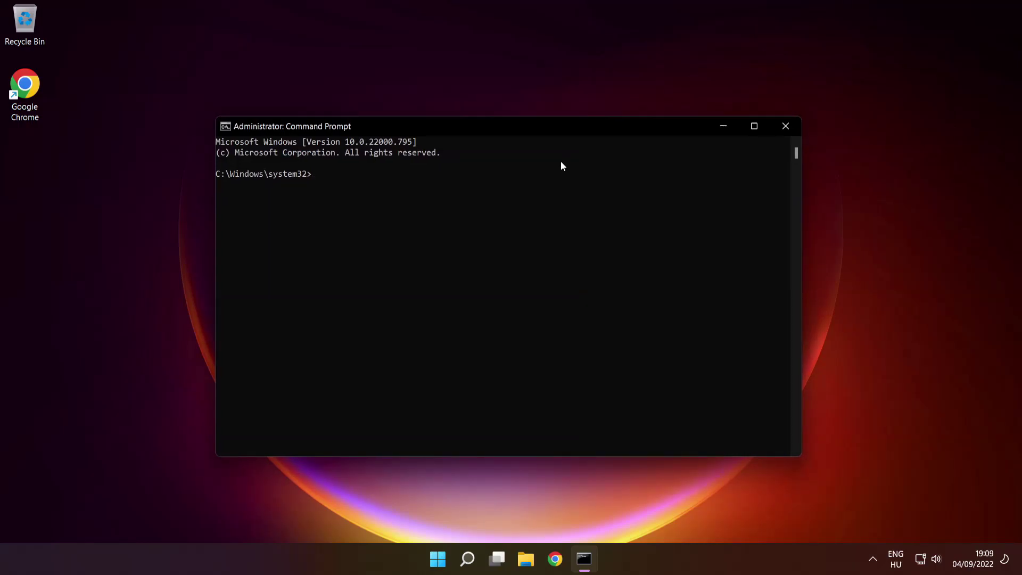
type("sfc")
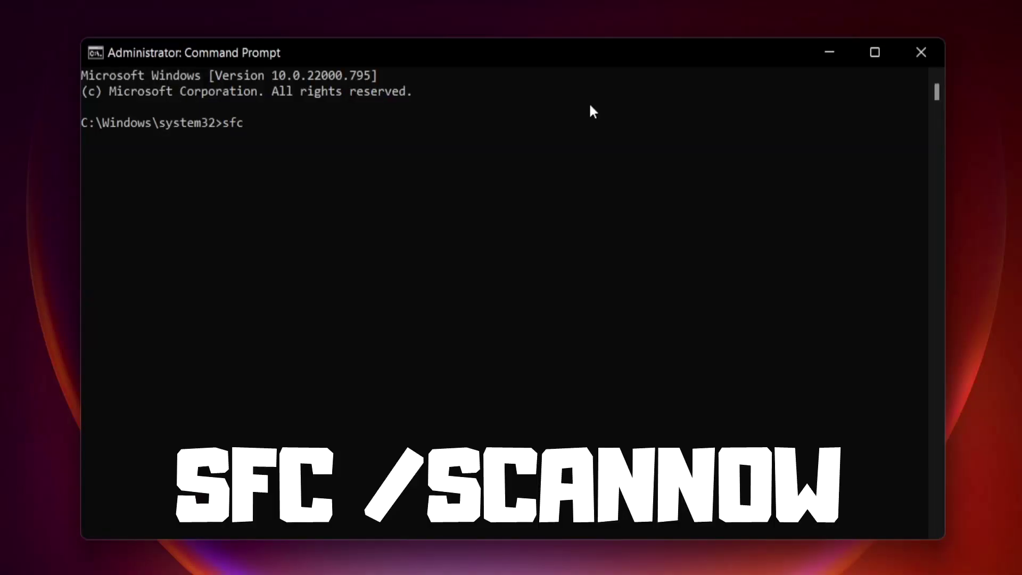
type(" /scannow")
key("Return")
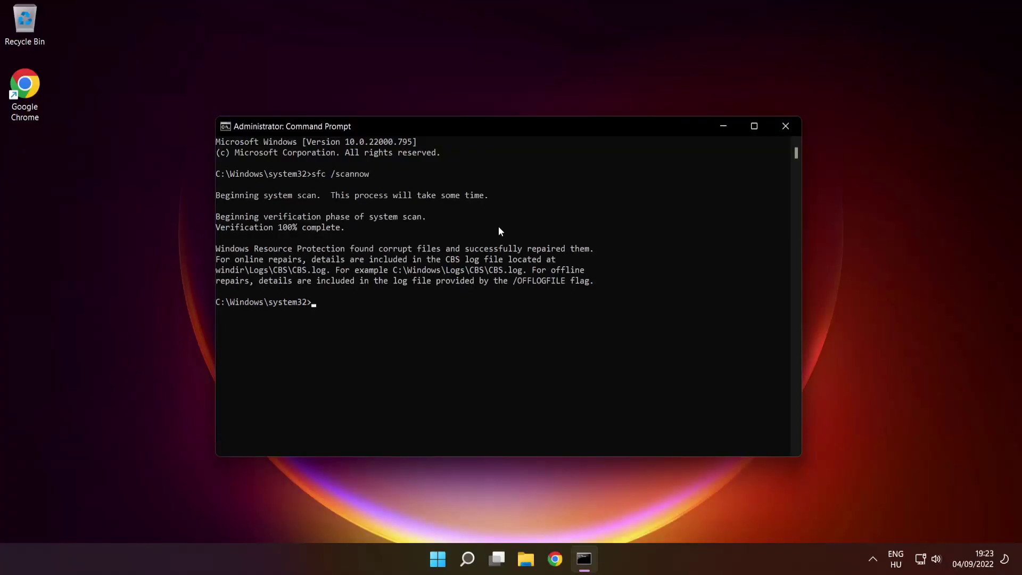
Close the Command Prompt window and bring up the Start menu.
left_click(787, 128)
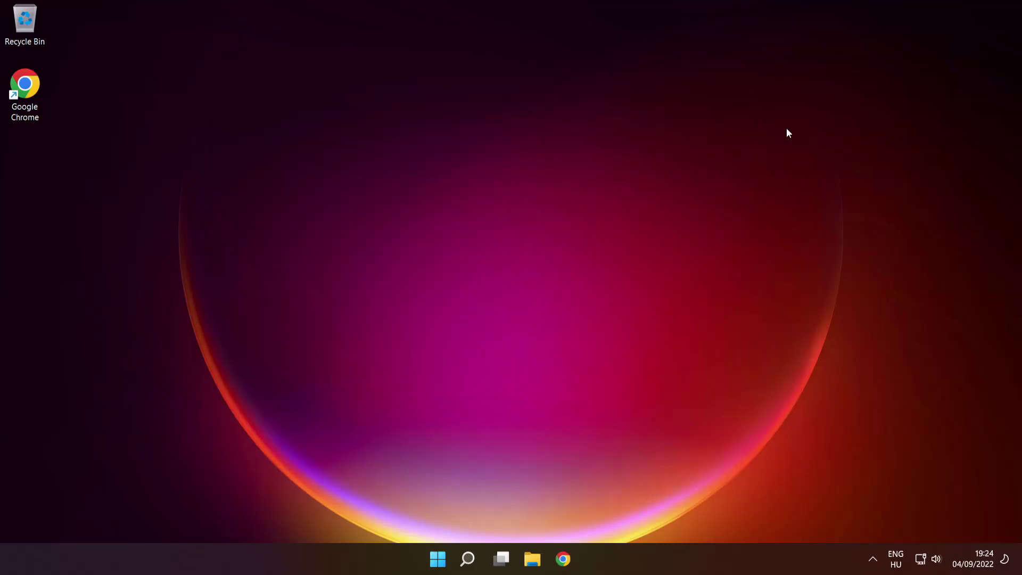
left_click(453, 559)
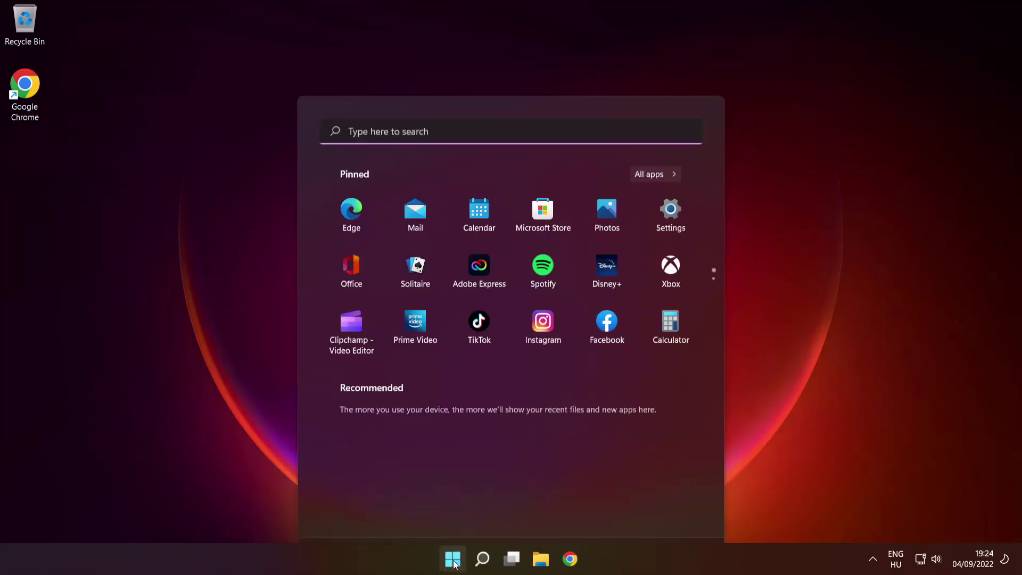